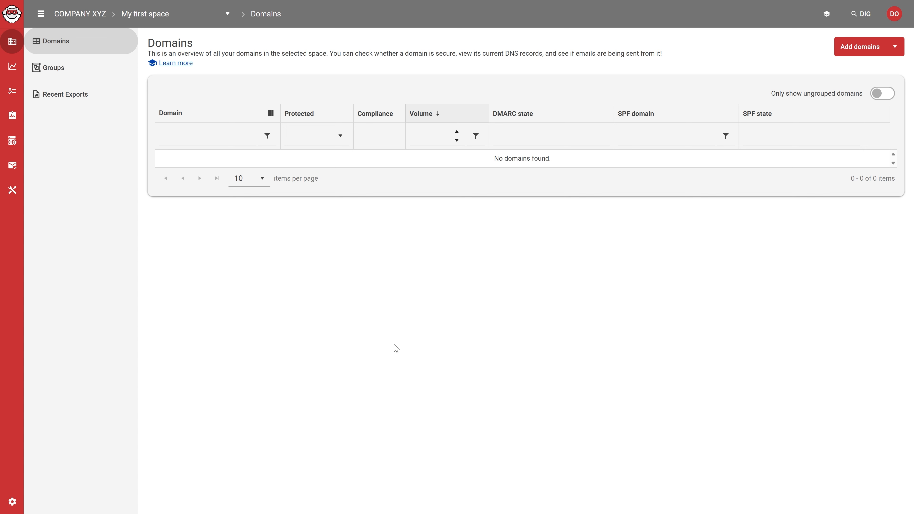
# Switch to the Inbox space and move the domain dmrc16.nl from there to My first space
pyautogui.click(218, 22)
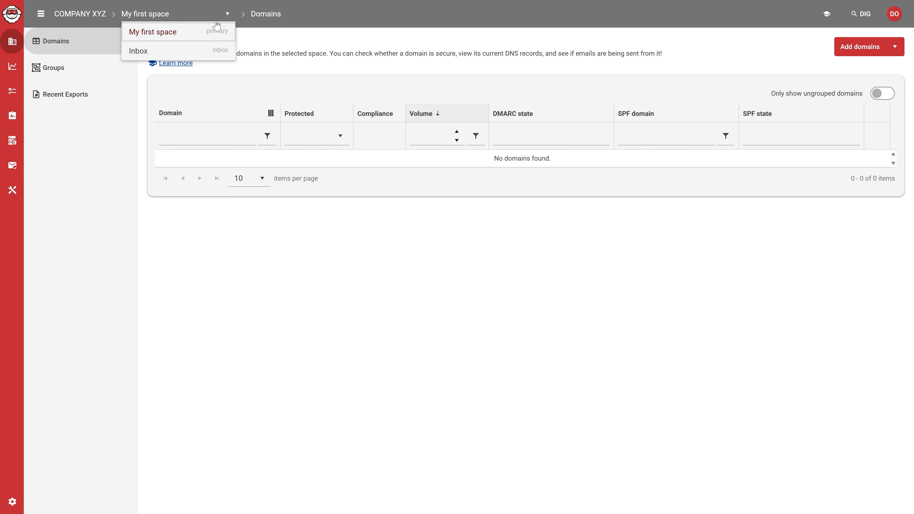
pyautogui.click(212, 50)
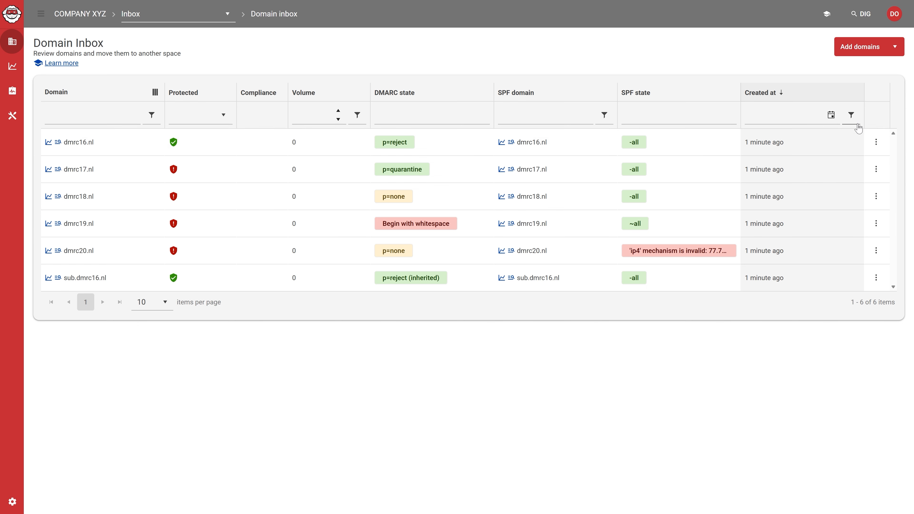
pyautogui.click(877, 143)
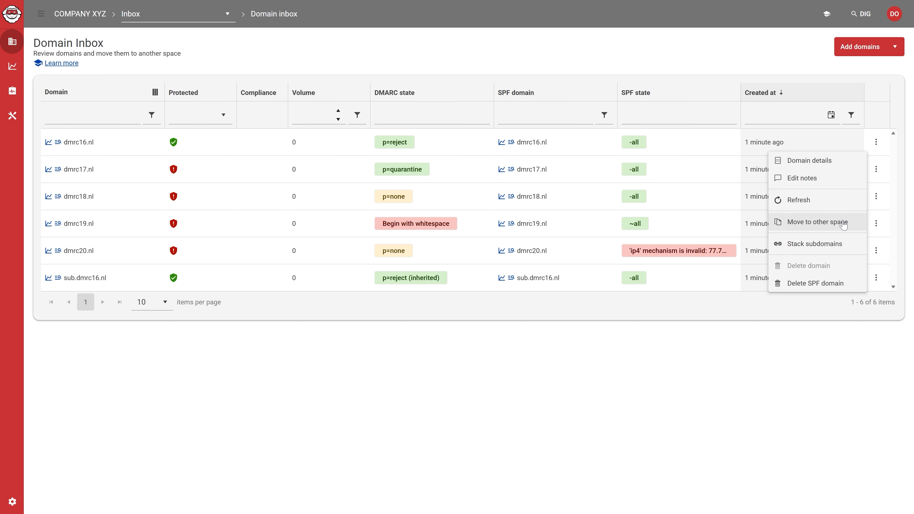
pyautogui.click(818, 226)
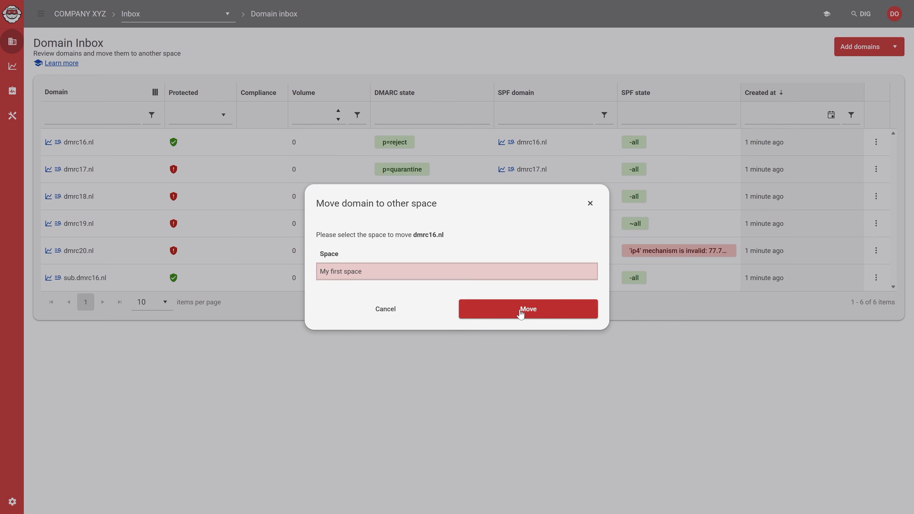
pyautogui.click(521, 312)
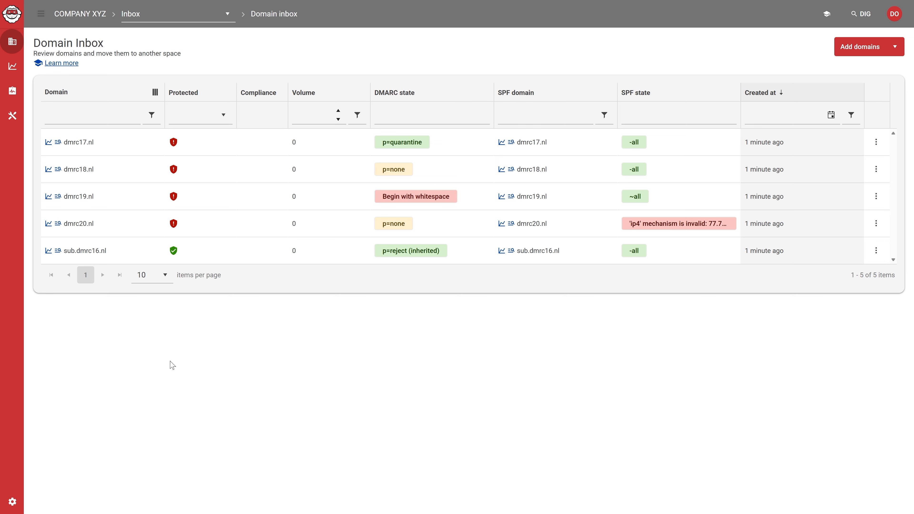
# Start a bulk move of the Inbox domains, selecting dmrc17.nl, dmrc18.nl, dmrc20.nl and sub.dmrc16.nl but not dmrc19.nl
pyautogui.click(896, 47)
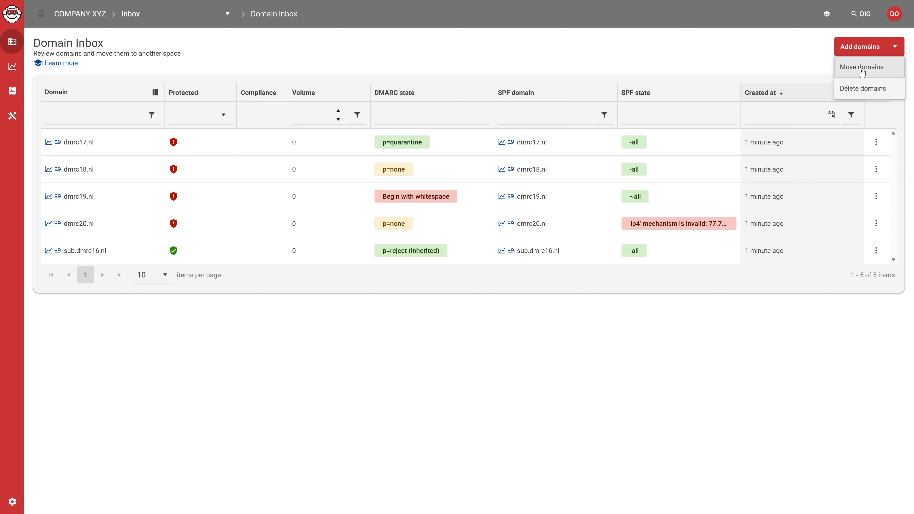
pyautogui.click(863, 71)
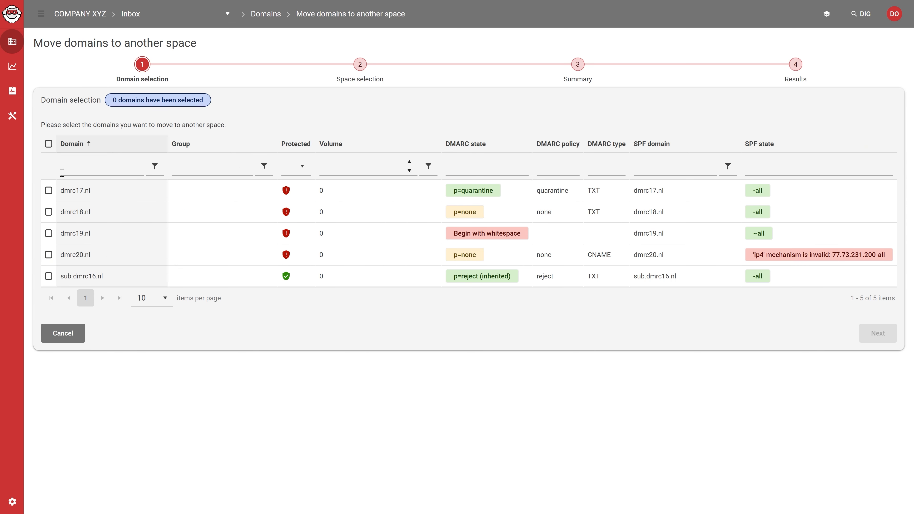
pyautogui.click(48, 144)
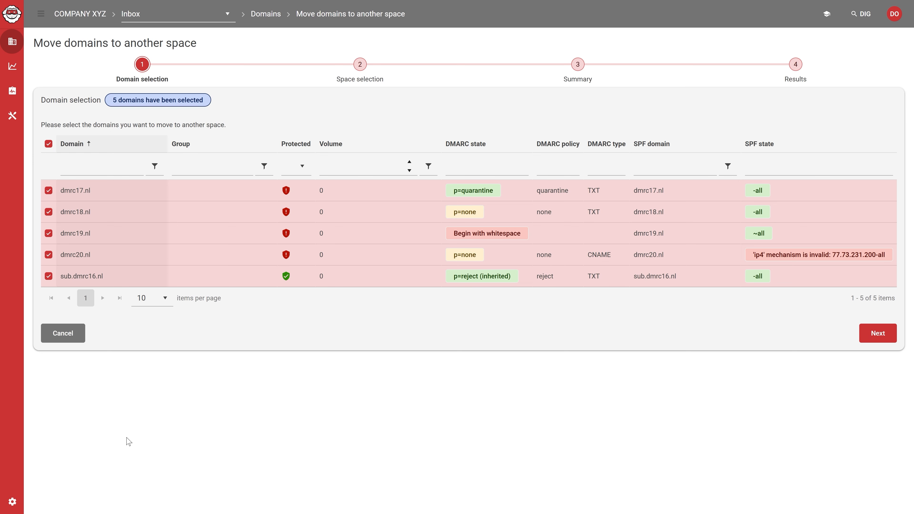
pyautogui.click(48, 234)
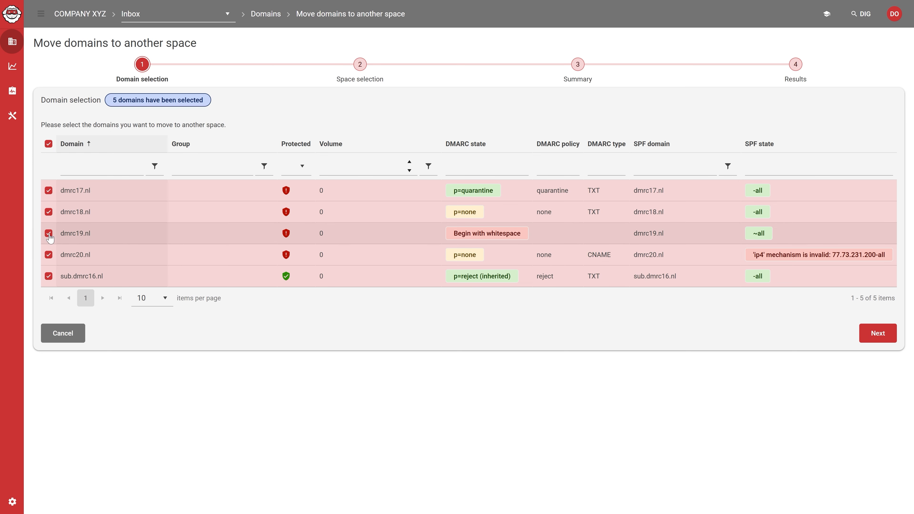
pyautogui.click(877, 333)
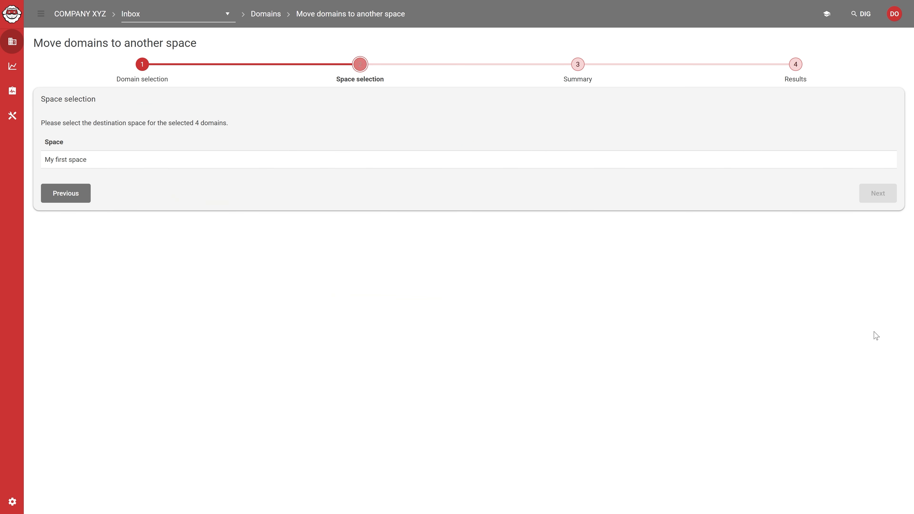
# Choose My first space as the destination, confirm the bulk move with MOVE and close the results
pyautogui.click(706, 163)
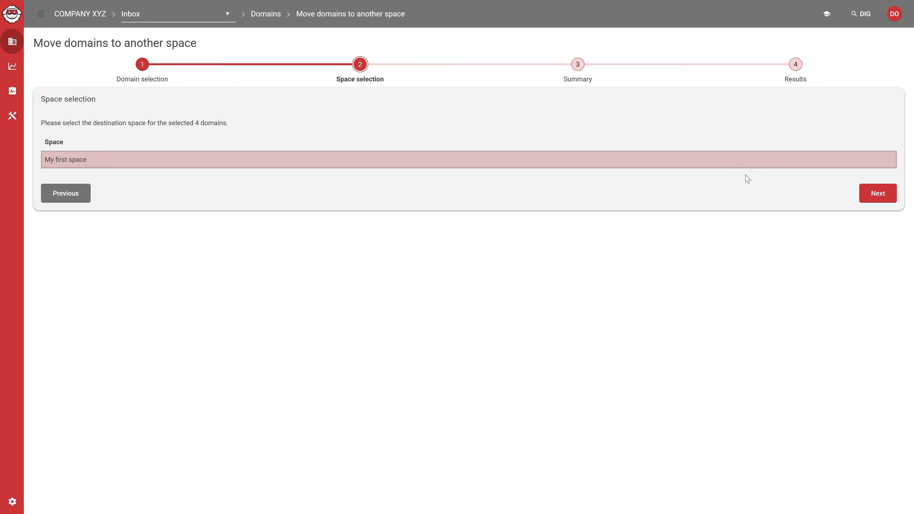
pyautogui.click(877, 196)
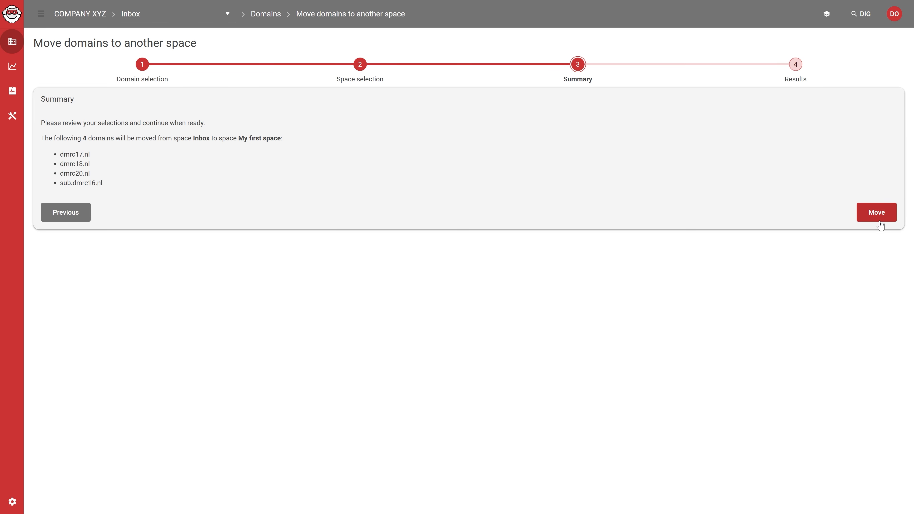
pyautogui.click(882, 220)
pyautogui.write('MOVE')
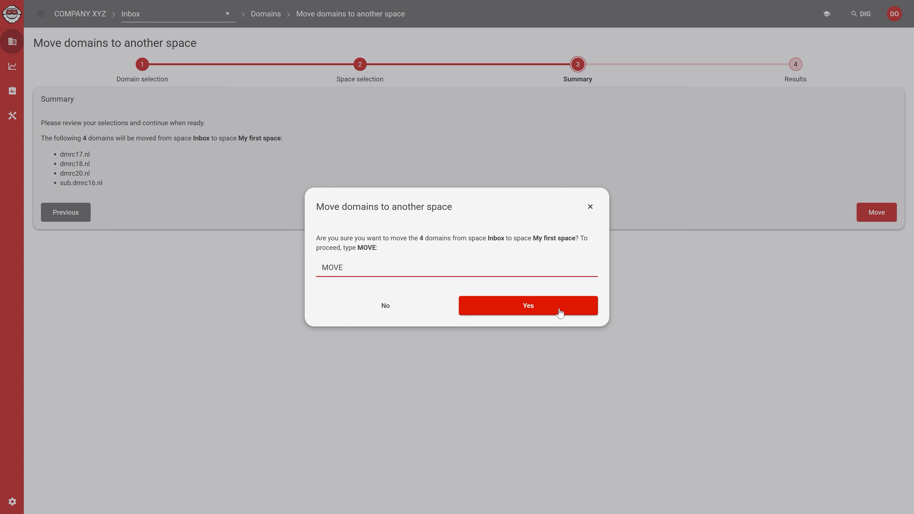
pyautogui.click(560, 311)
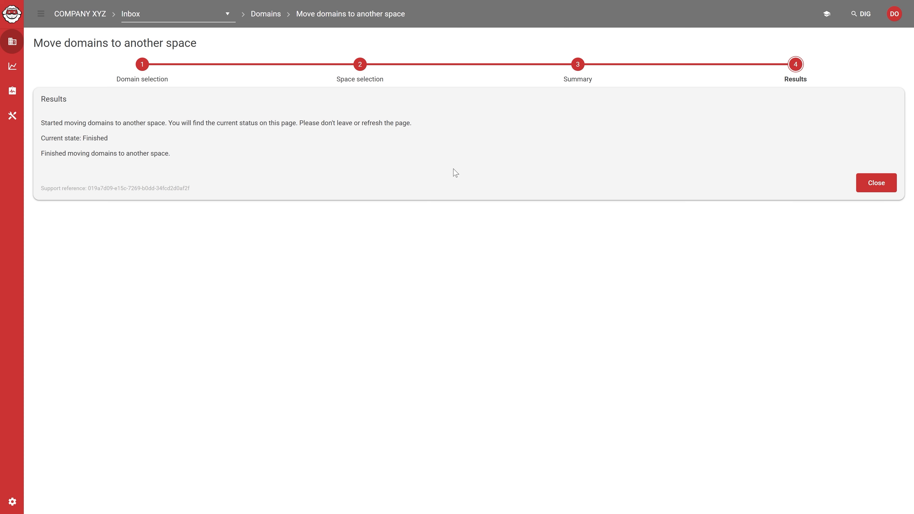
pyautogui.click(869, 182)
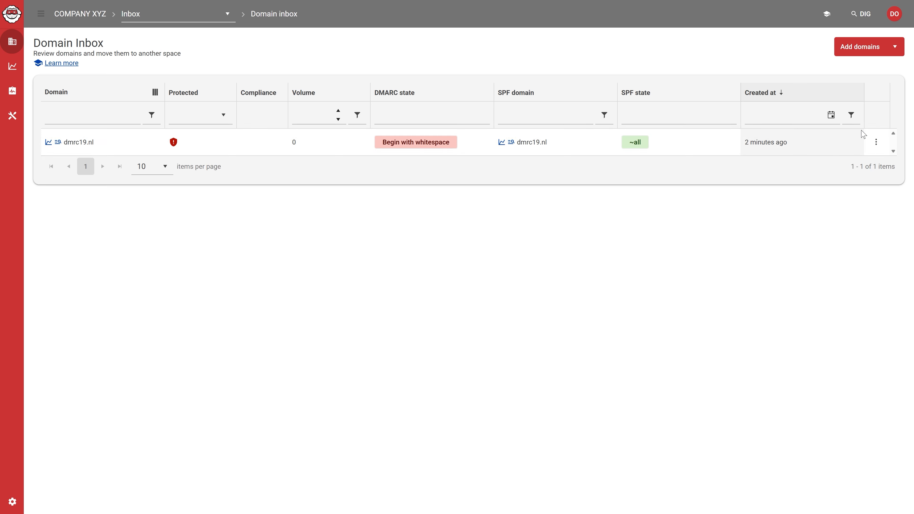
pyautogui.click(876, 143)
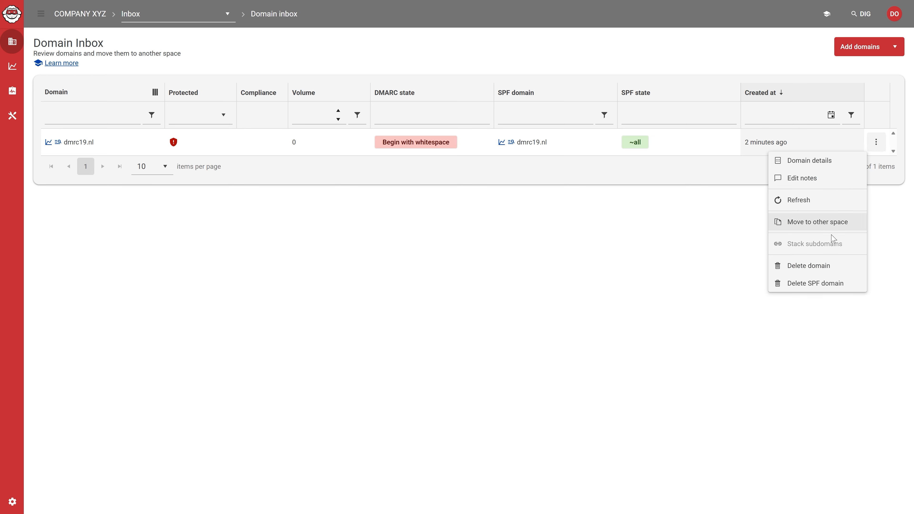
pyautogui.click(889, 238)
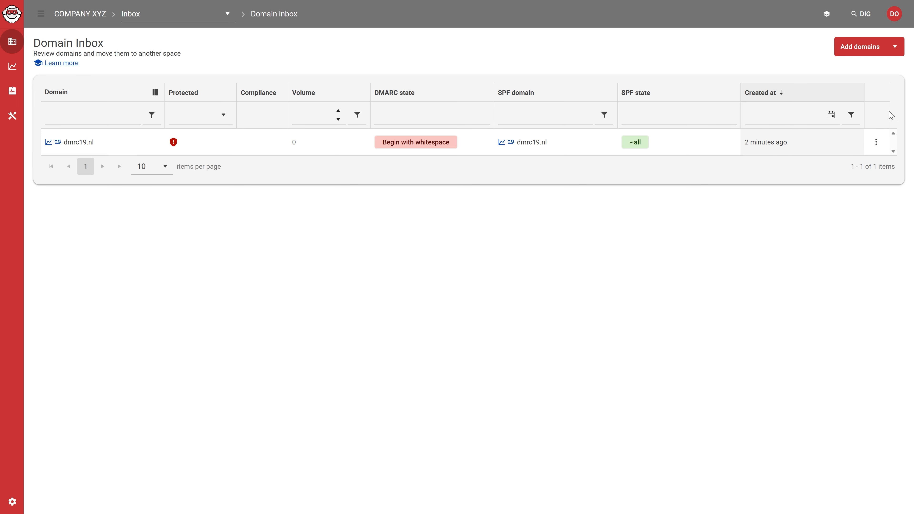
pyautogui.click(896, 47)
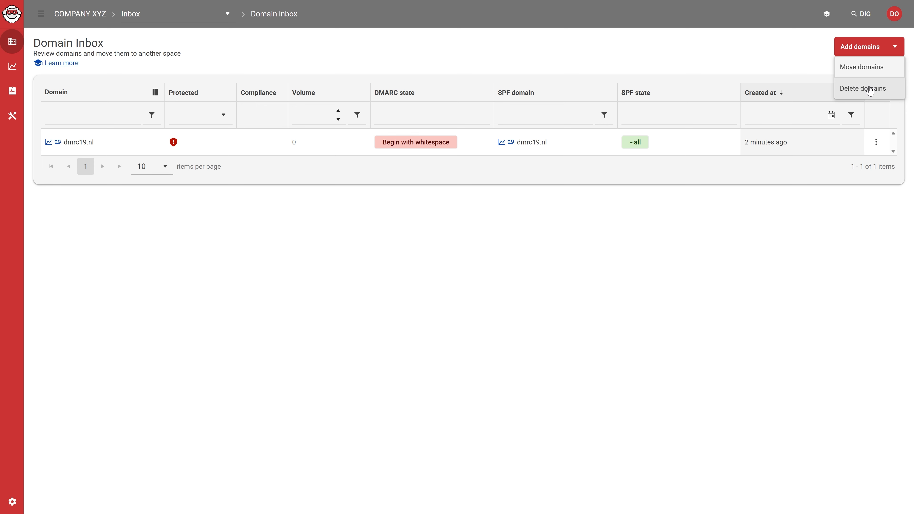
pyautogui.click(719, 254)
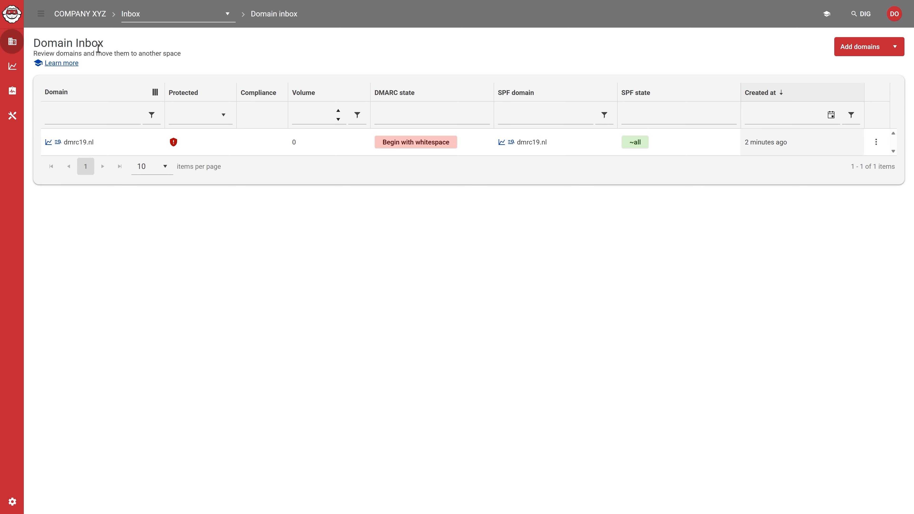
# Switch to My first space and add a sending domain group named Custom
pyautogui.click(181, 20)
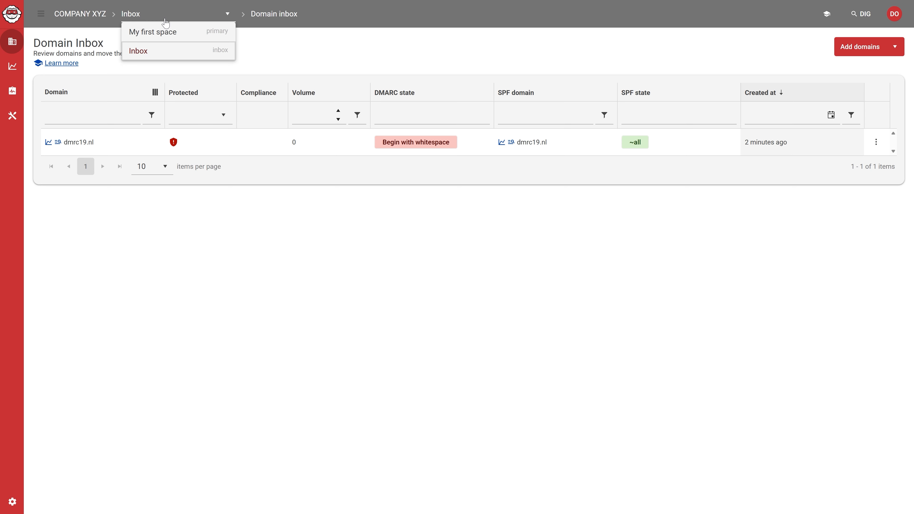
pyautogui.click(151, 32)
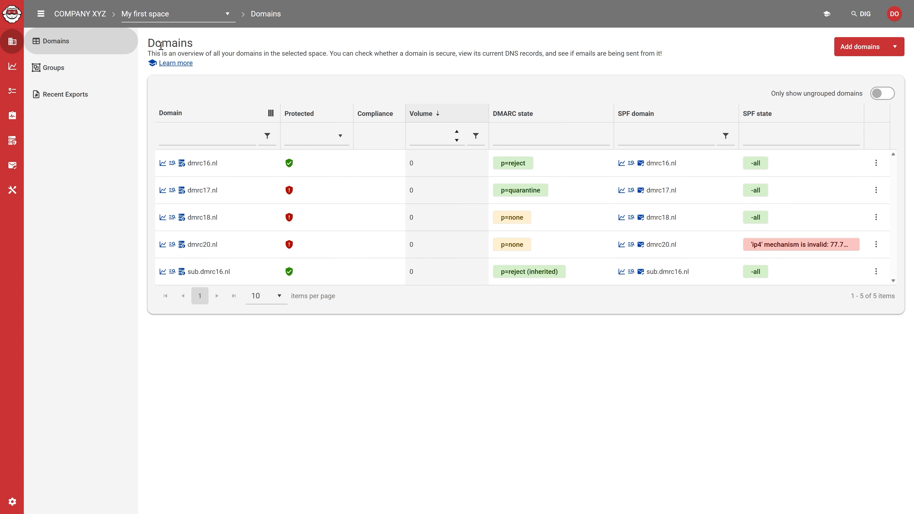
pyautogui.click(60, 72)
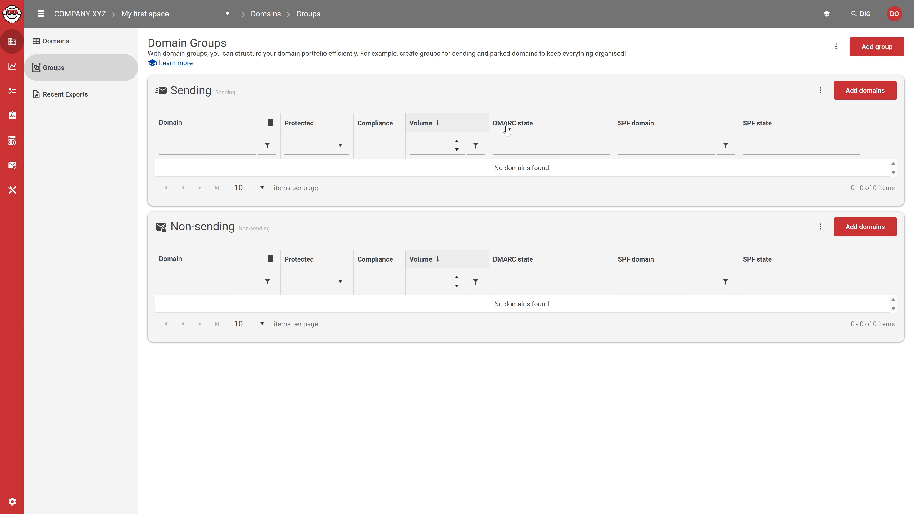
pyautogui.click(880, 50)
pyautogui.write('Custom')
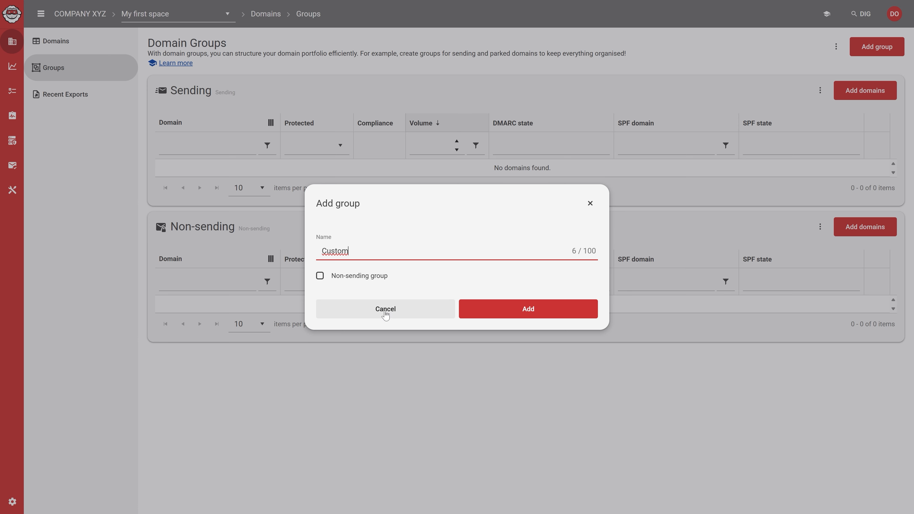
pyautogui.click(524, 310)
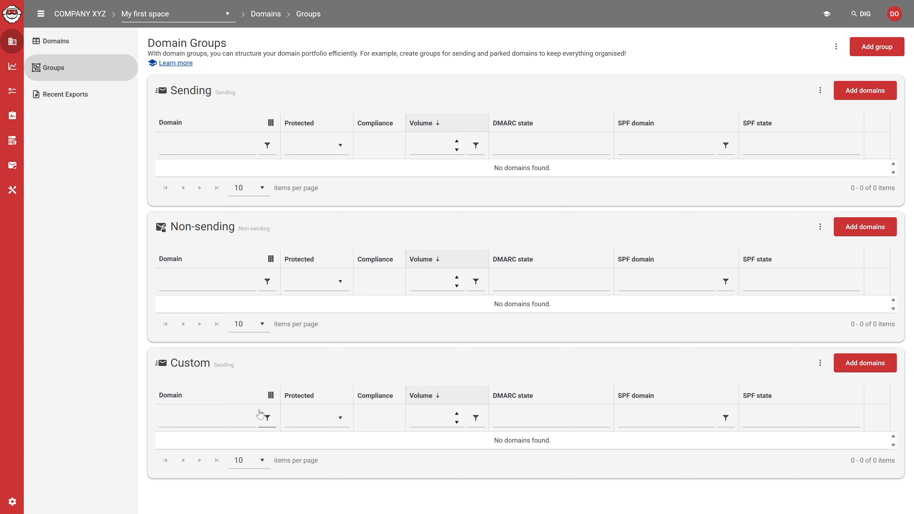
# Start assigning domains to a group in bulk from the domain overview, selecting dmrc16.nl, dmrc17.nl and sub.dmrc16.nl
pyautogui.click(79, 49)
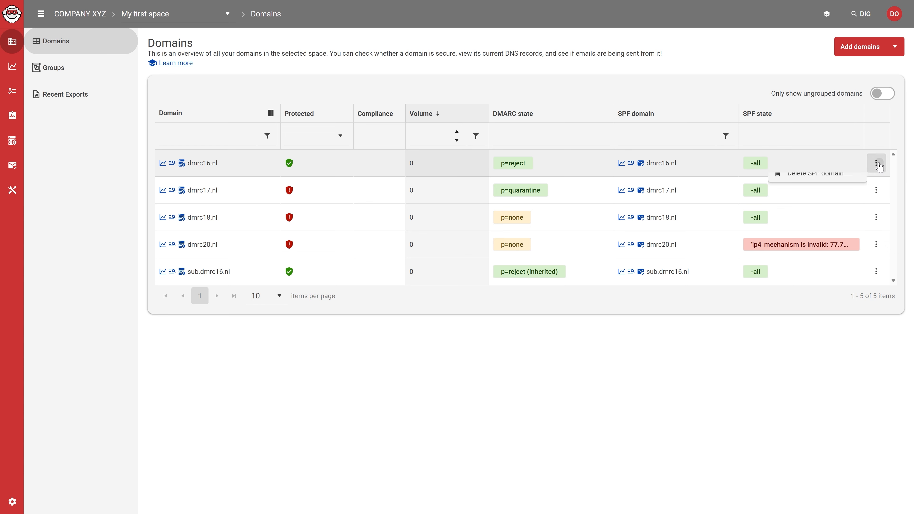
pyautogui.click(876, 163)
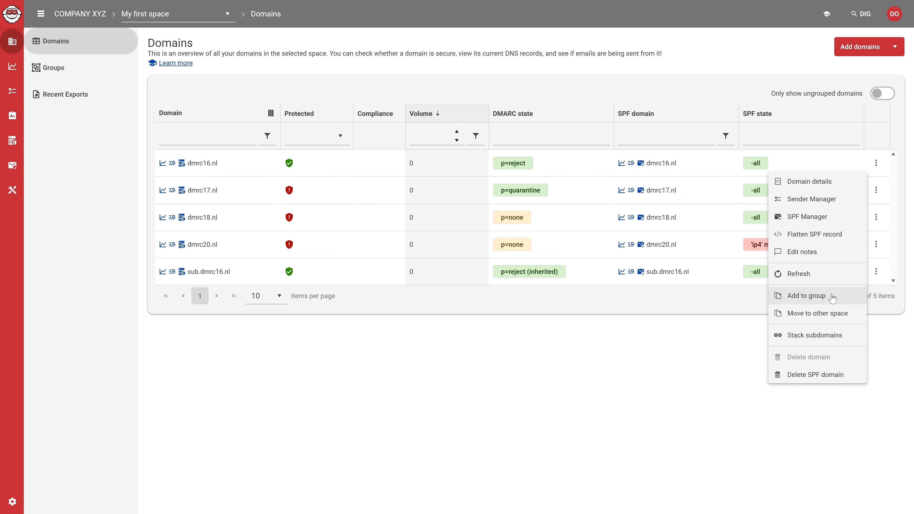
pyautogui.click(895, 49)
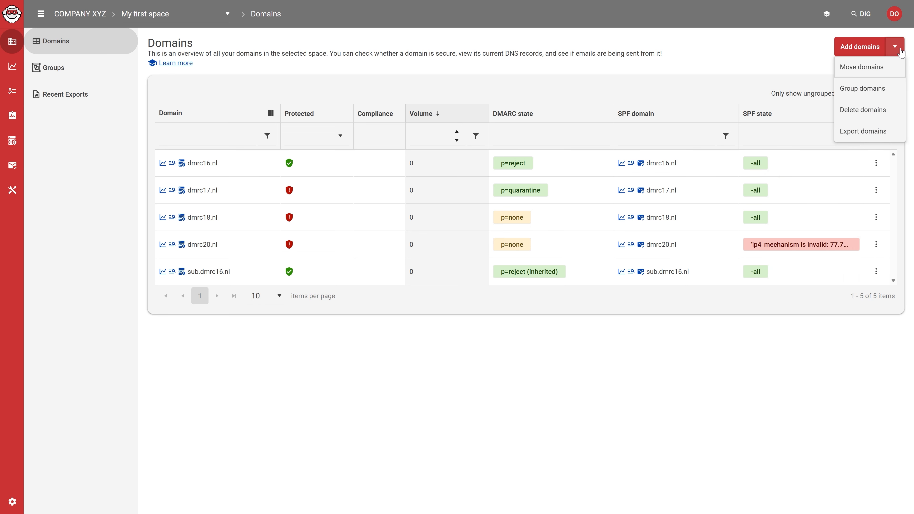
pyautogui.click(877, 93)
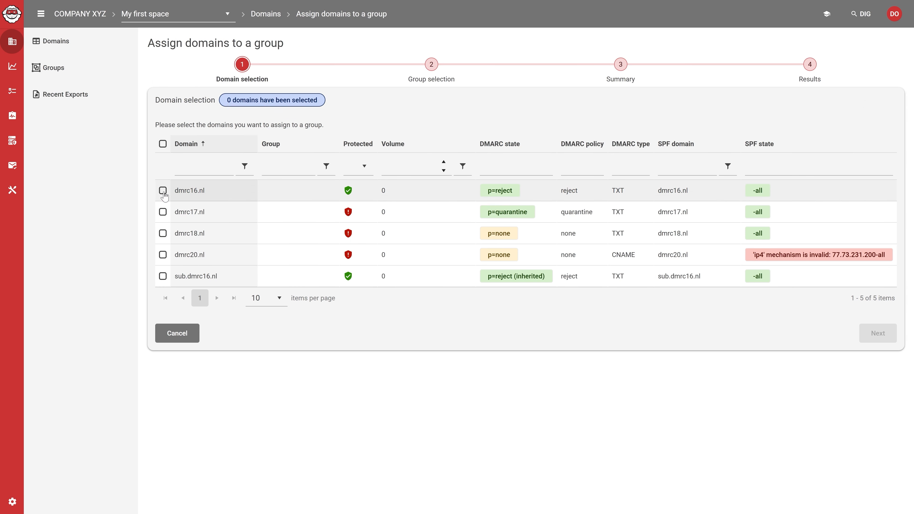
pyautogui.click(162, 190)
pyautogui.click(163, 212)
pyautogui.click(163, 233)
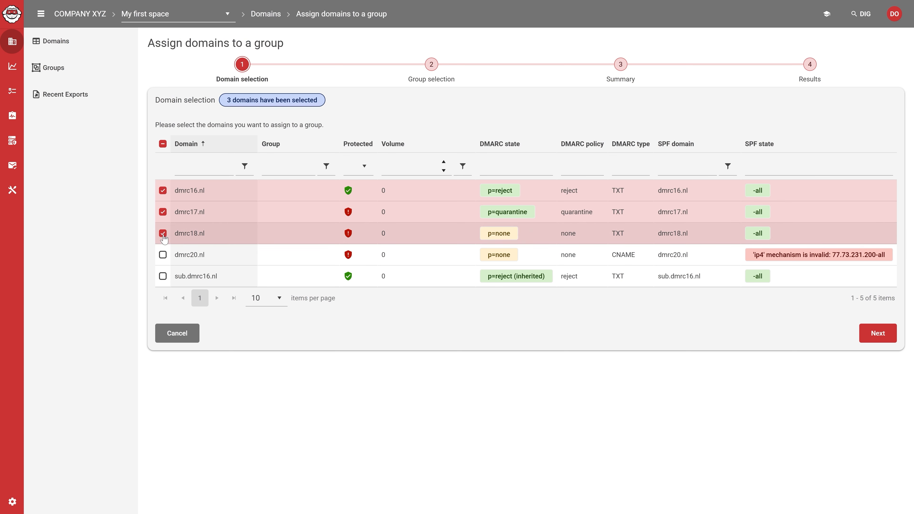
pyautogui.click(163, 233)
pyautogui.click(162, 276)
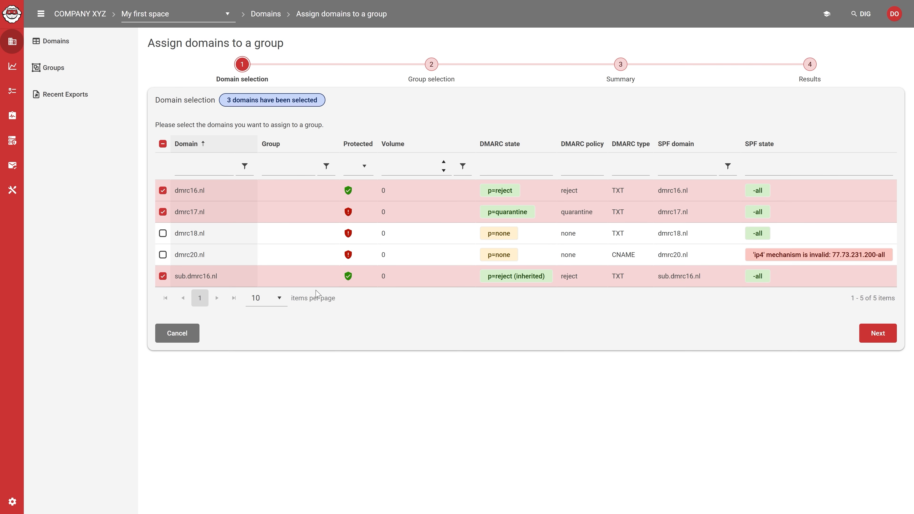
pyautogui.click(870, 339)
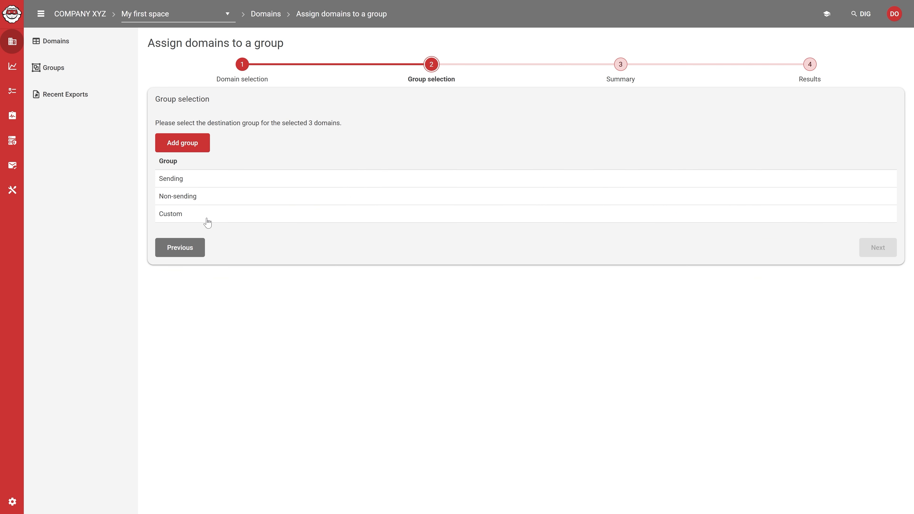
# Assign the selected domains to the Sending group, confirm with GROUP and close the results
pyautogui.click(183, 183)
pyautogui.click(866, 252)
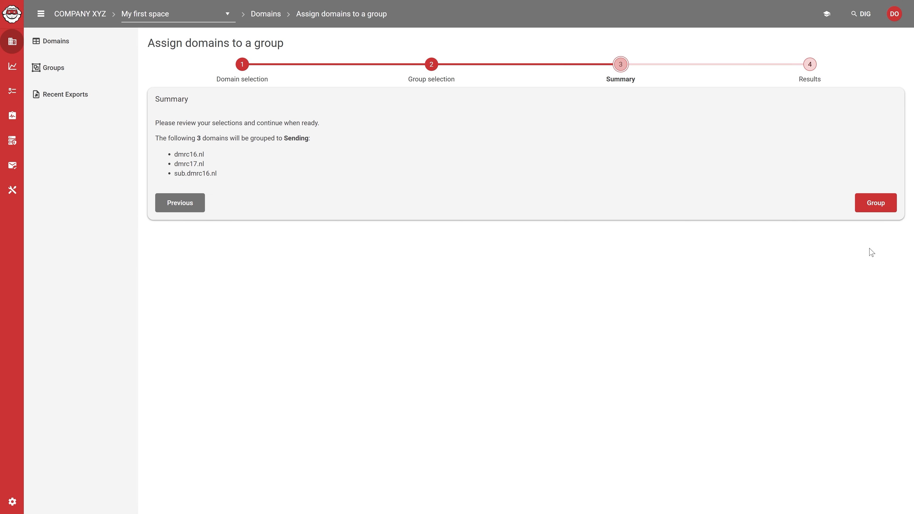
pyautogui.click(872, 203)
pyautogui.click(481, 259)
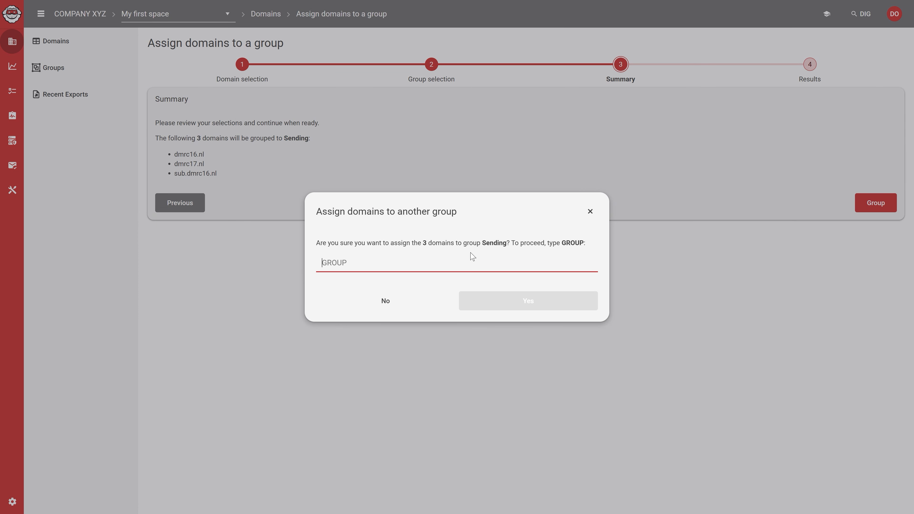
pyautogui.write('GROUP')
pyautogui.click(590, 303)
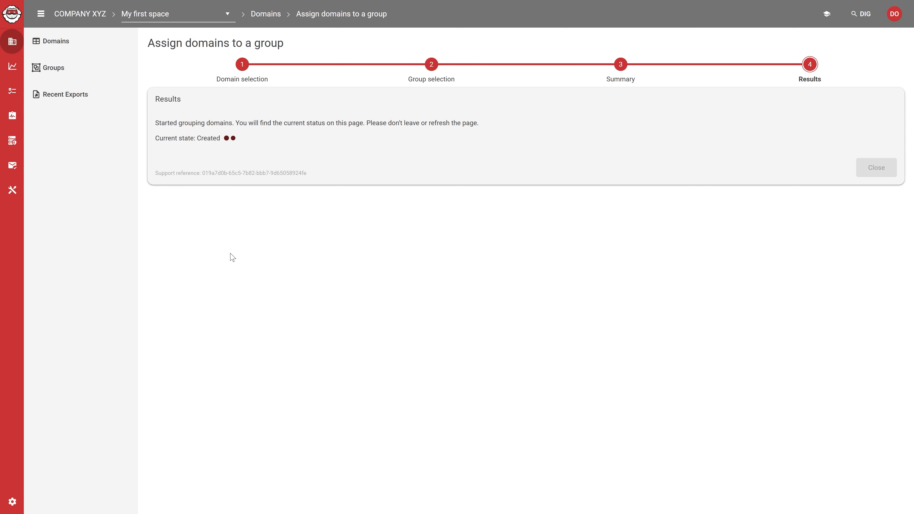
pyautogui.click(875, 182)
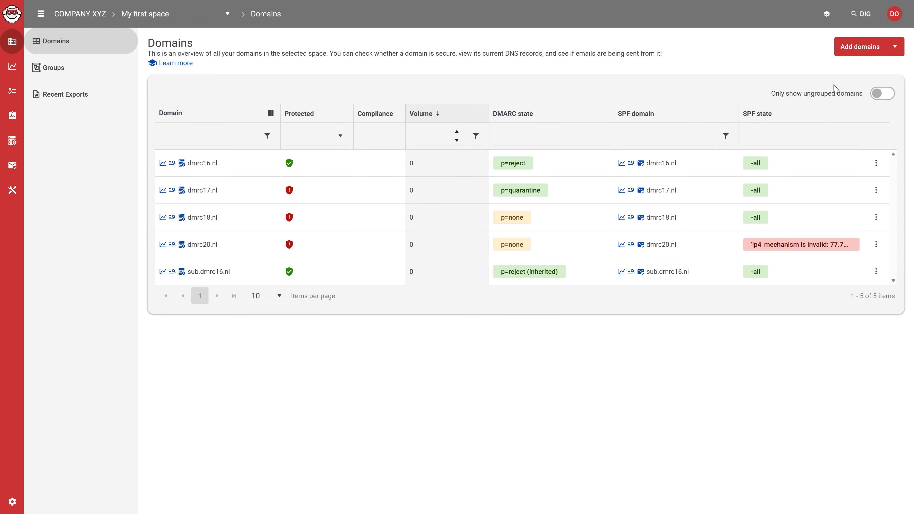
# Show only ungrouped domains, then start a bulk group assignment and select dmrc18.nl and dmrc20.nl
pyautogui.click(886, 94)
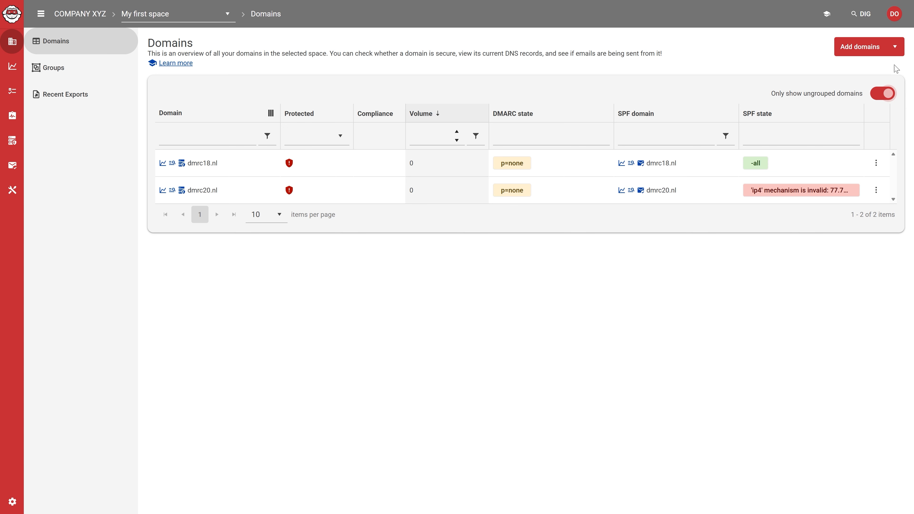
pyautogui.click(896, 50)
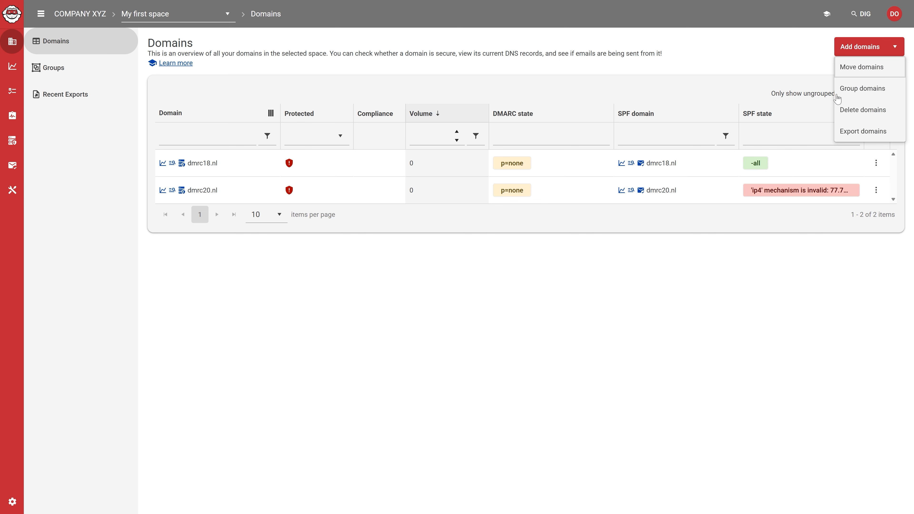
pyautogui.click(864, 90)
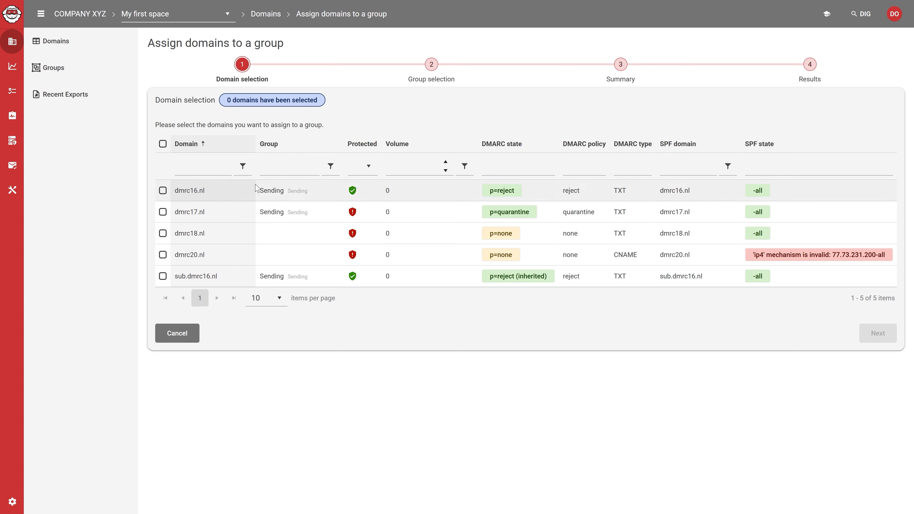
pyautogui.click(162, 233)
pyautogui.click(163, 255)
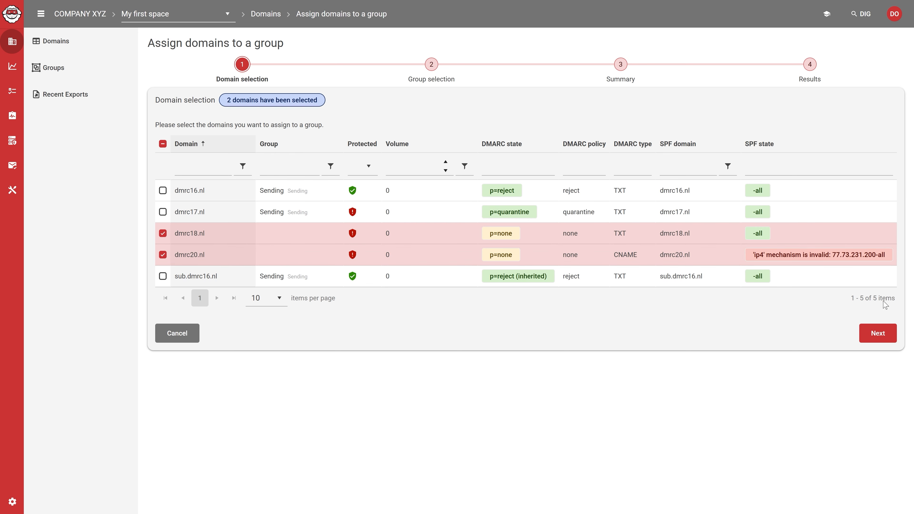
# Assign the selected domains to the Non-sending group, confirm with GROUP and close the results
pyautogui.click(877, 333)
pyautogui.click(191, 197)
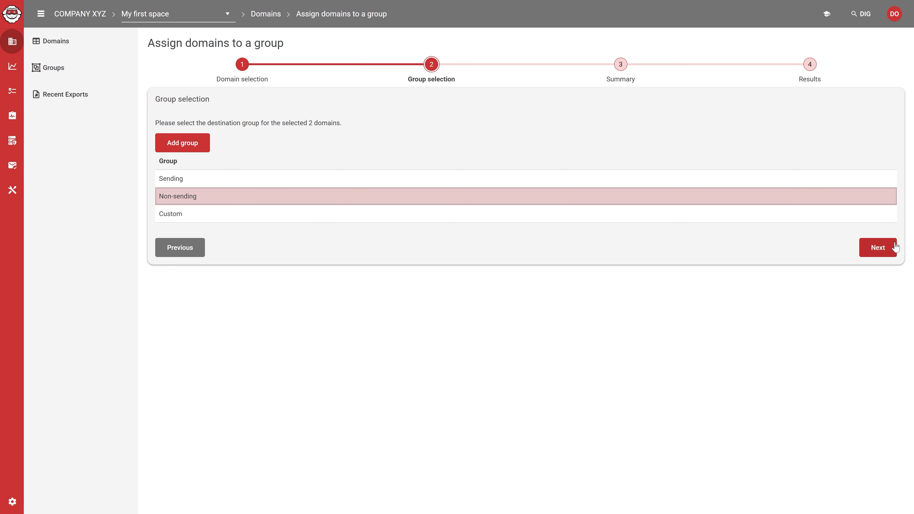
pyautogui.click(895, 254)
pyautogui.click(878, 194)
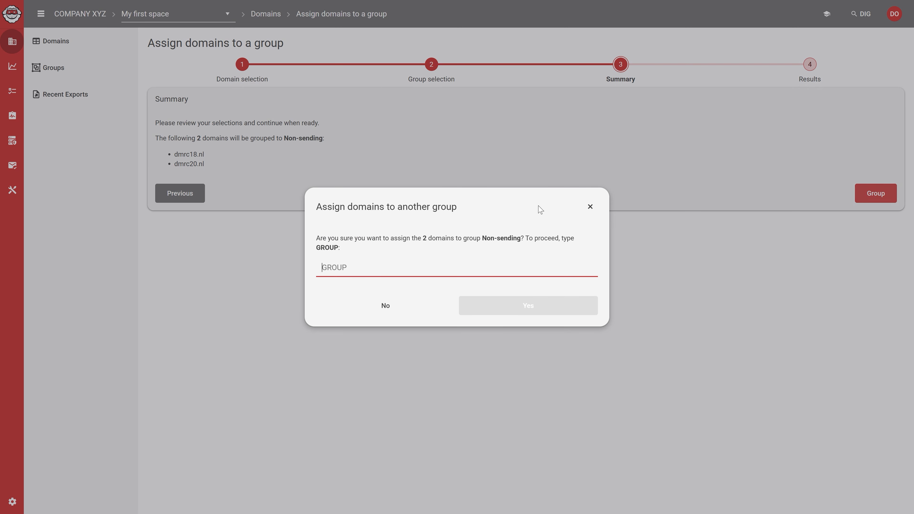
pyautogui.write('GROUP')
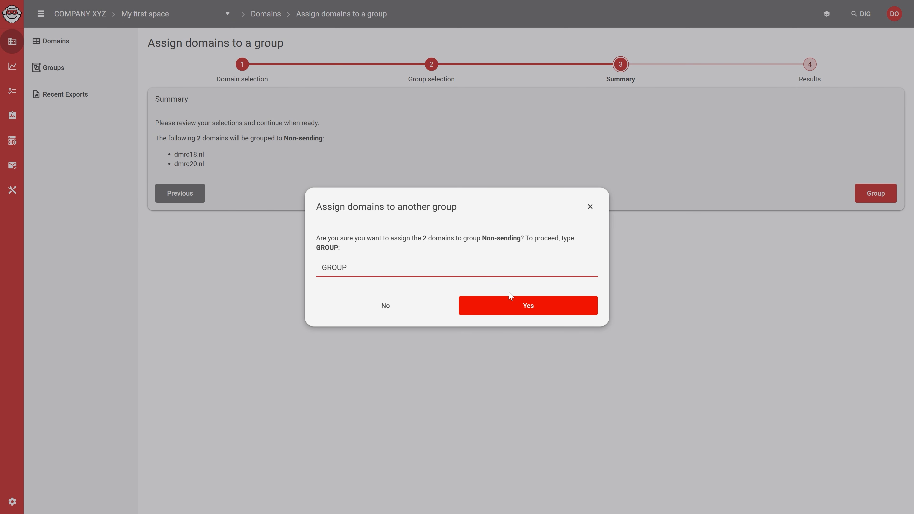
pyautogui.click(509, 303)
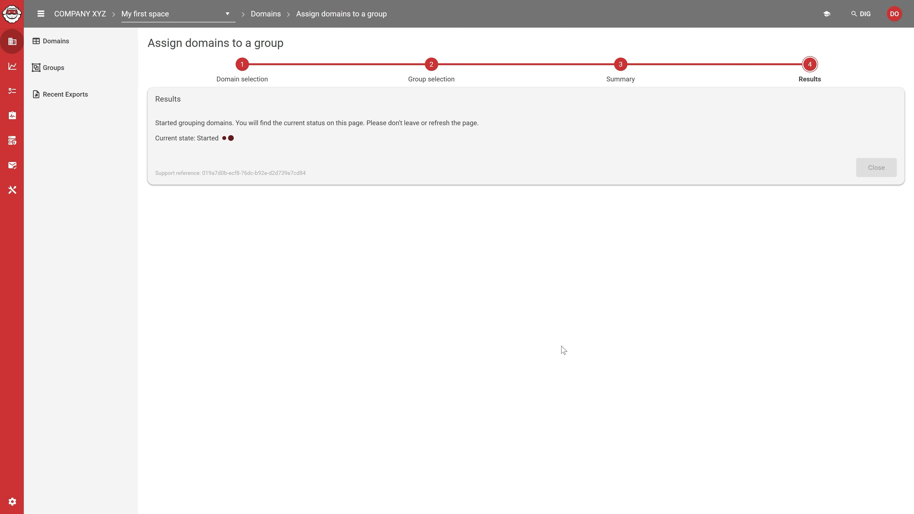
pyautogui.click(873, 184)
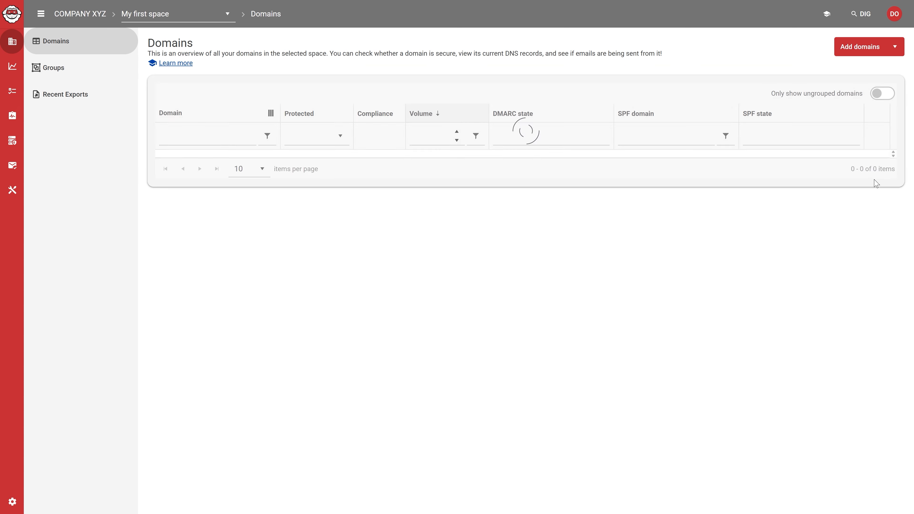
pyautogui.click(227, 14)
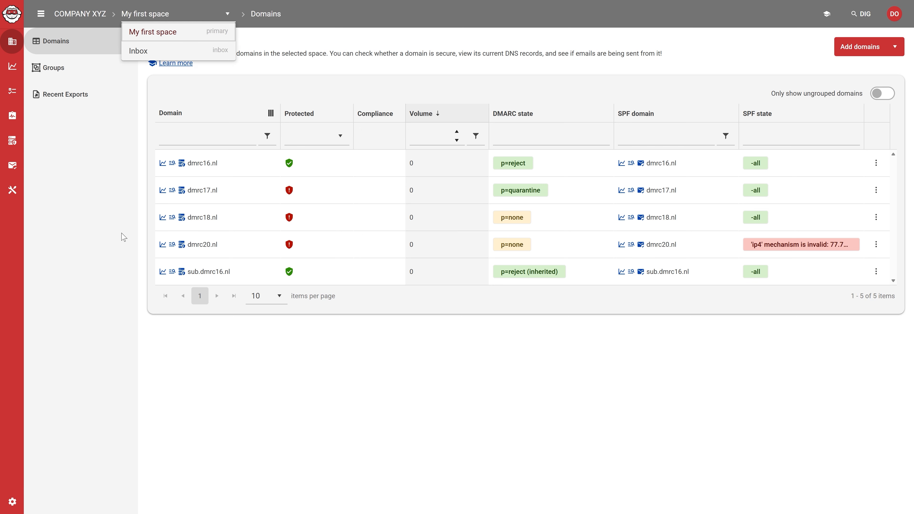
pyautogui.click(78, 335)
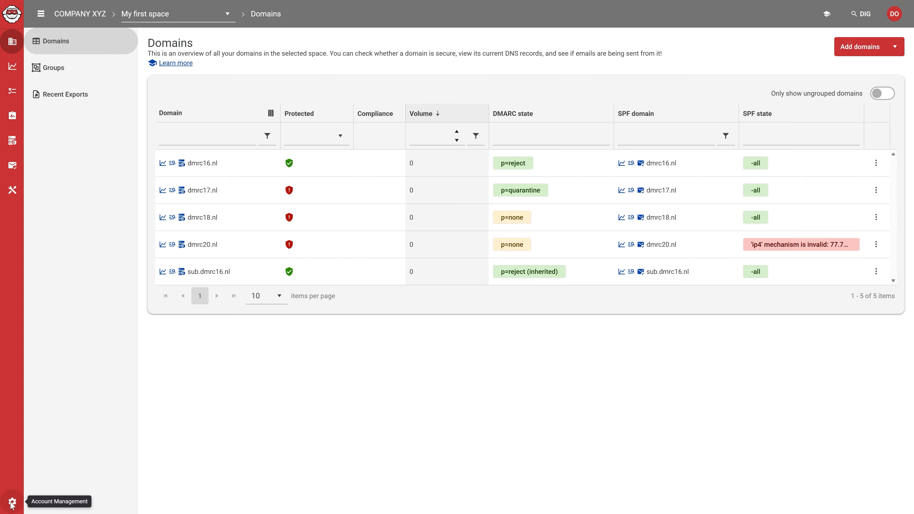
# Add a space named Custom in the account management and open its user assignments for editing
pyautogui.click(12, 502)
pyautogui.click(73, 72)
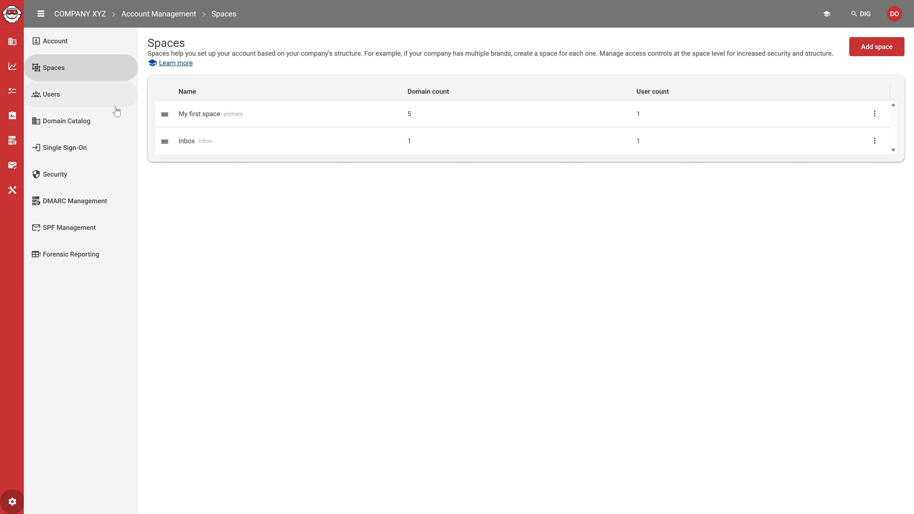
pyautogui.click(872, 53)
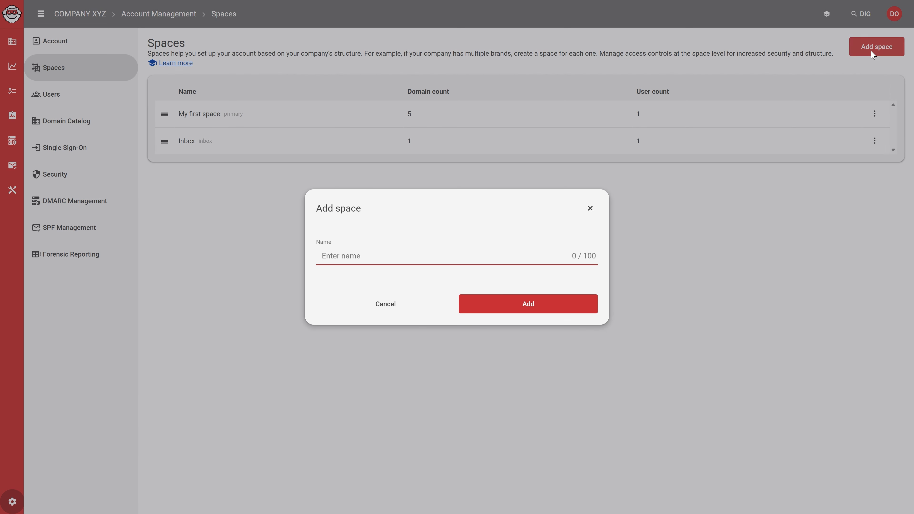
pyautogui.write('Custom')
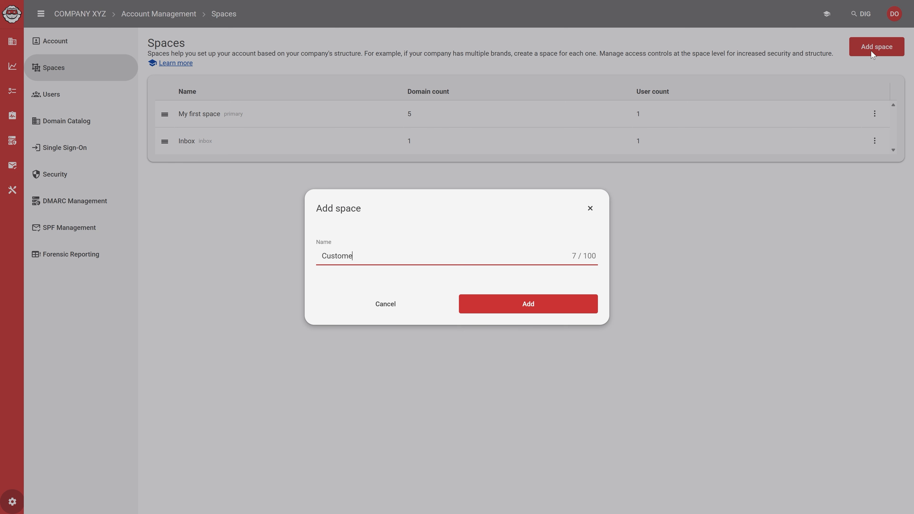
pyautogui.click(568, 312)
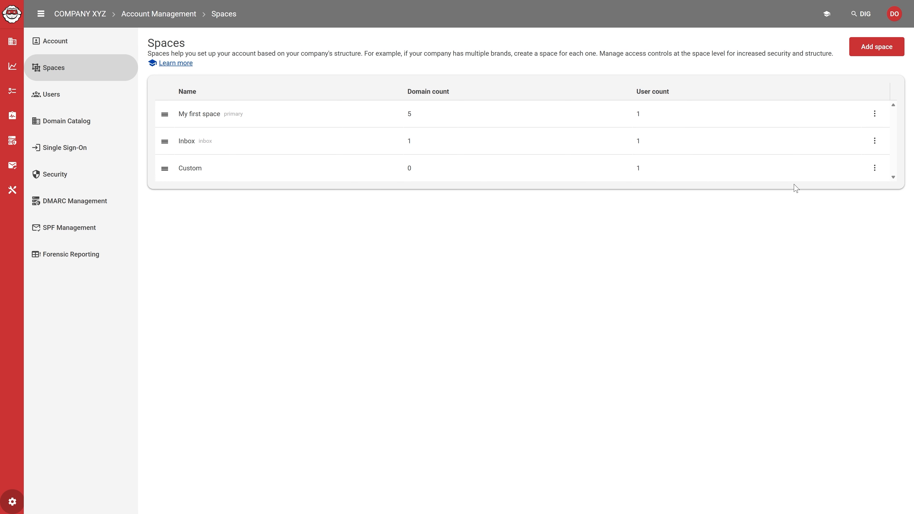
pyautogui.click(875, 168)
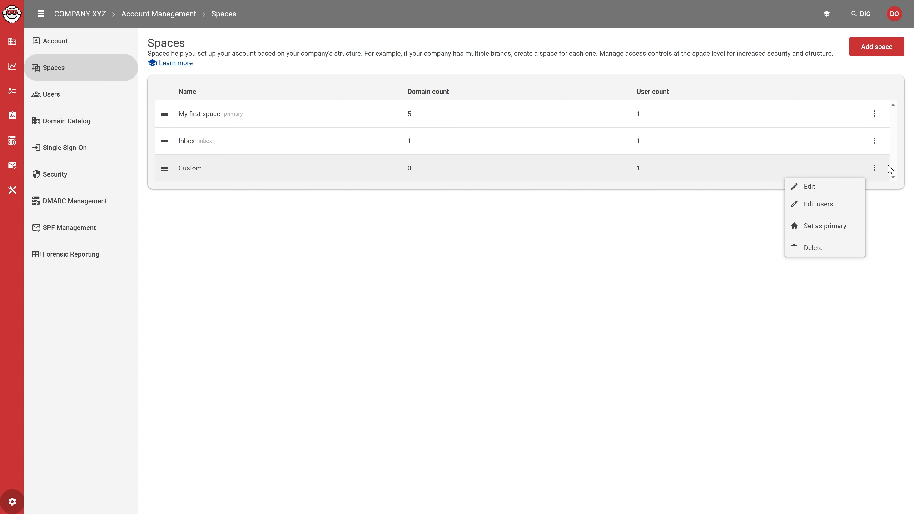
pyautogui.click(828, 207)
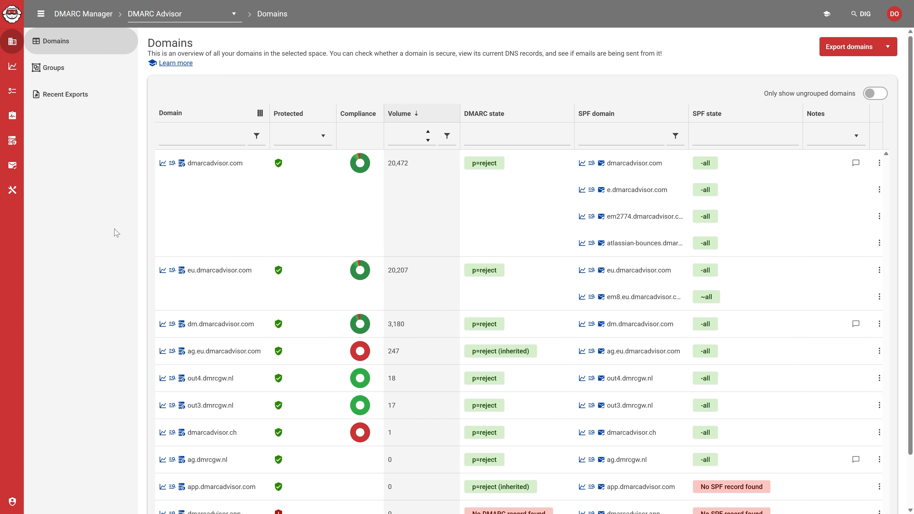
# Open the aggregate reports and set a custom period with start date 8/1/2025
pyautogui.click(14, 67)
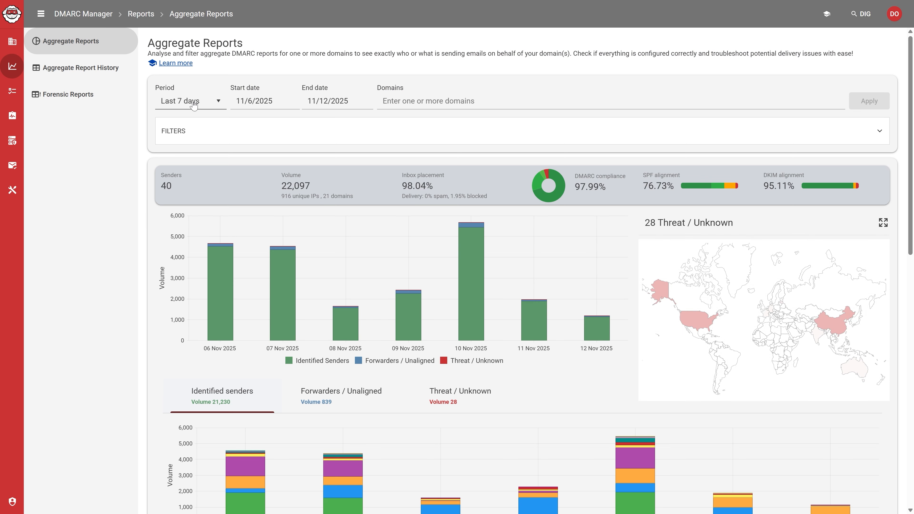
pyautogui.click(209, 105)
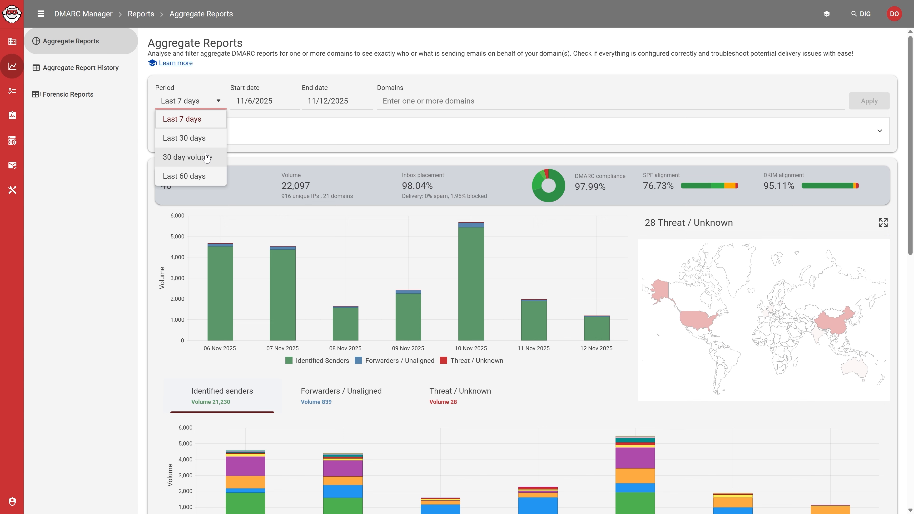
pyautogui.click(288, 103)
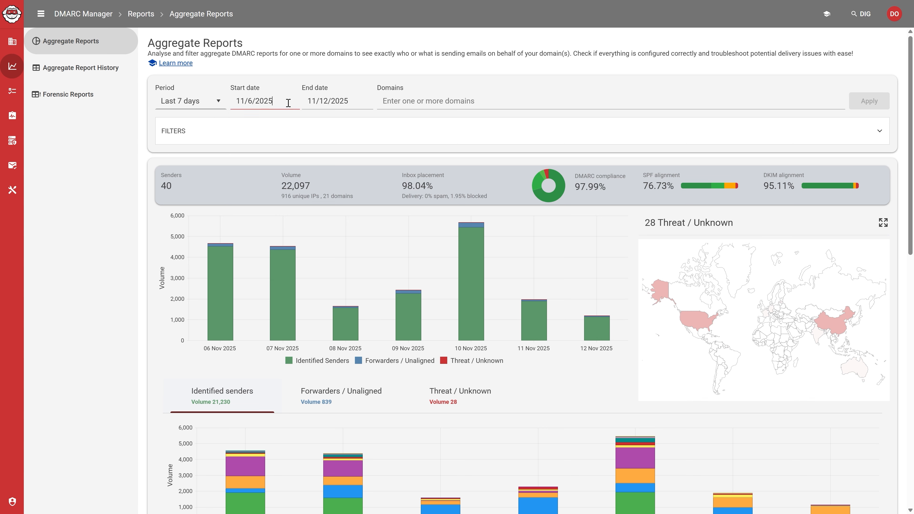
pyautogui.click(288, 102)
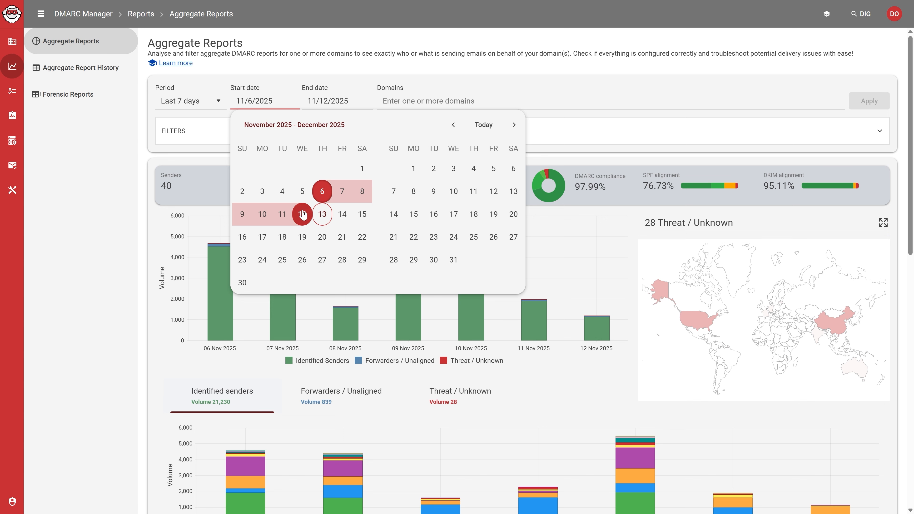
pyautogui.doubleClick(454, 129)
pyautogui.click(453, 126)
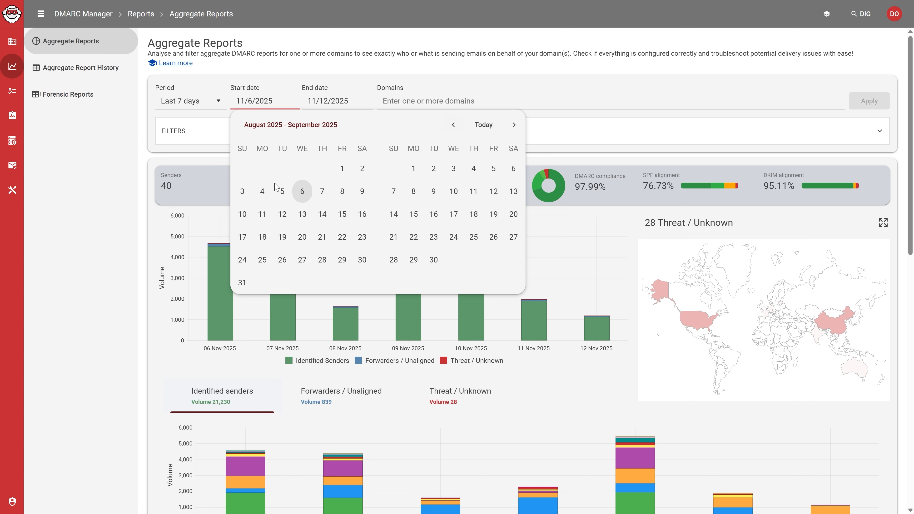
pyautogui.click(342, 172)
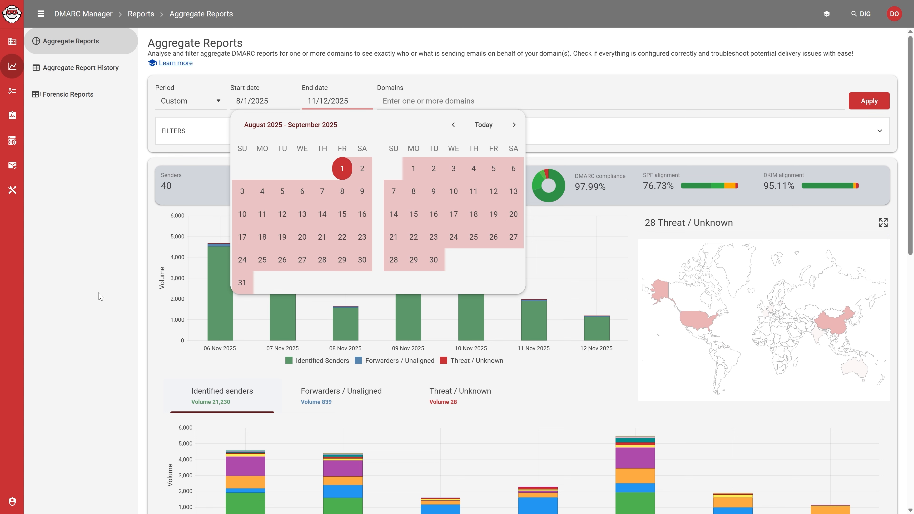
pyautogui.press('Escape')
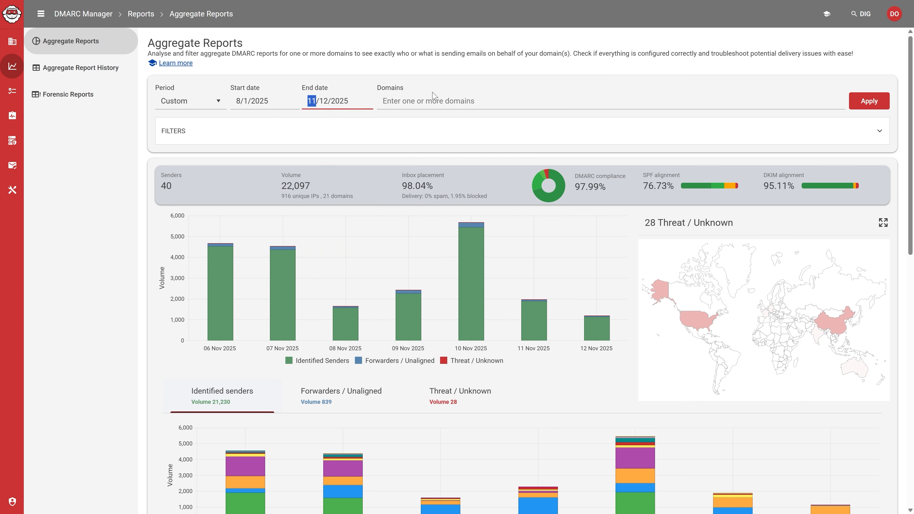
# Restrict the aggregate report to the domain dmarcadvisor.com and apply the selection
pyautogui.click(431, 98)
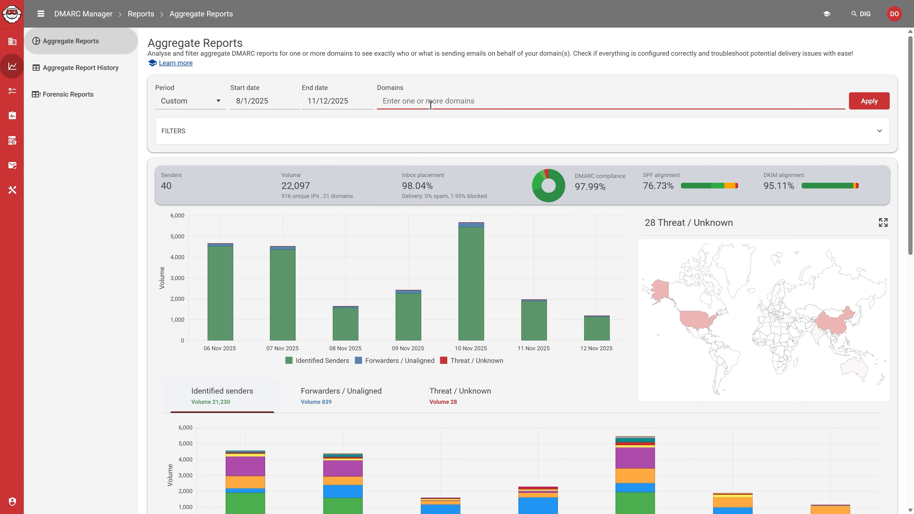
pyautogui.write('dm')
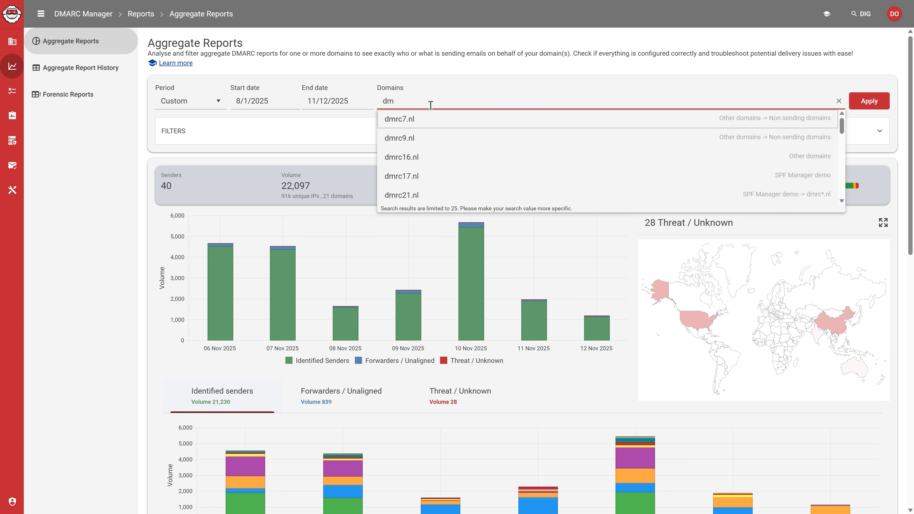
pyautogui.write('ar')
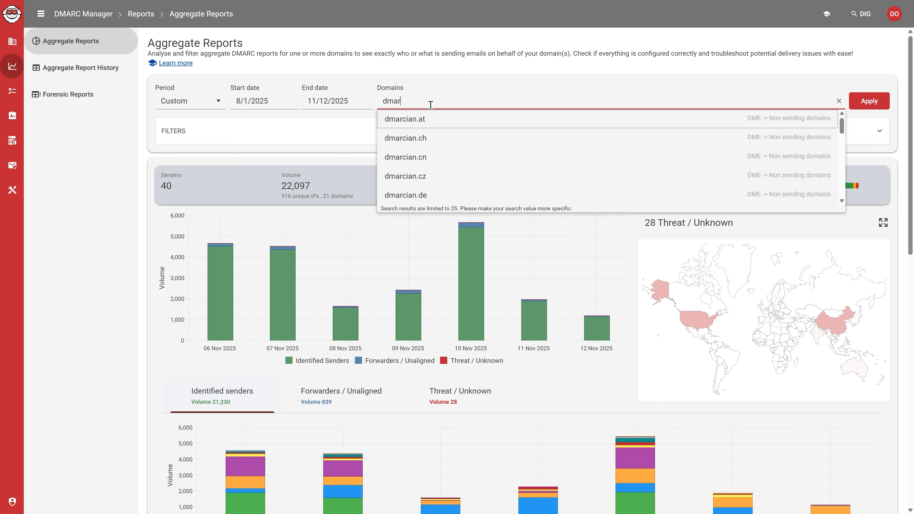
pyautogui.write('cadvisor.com')
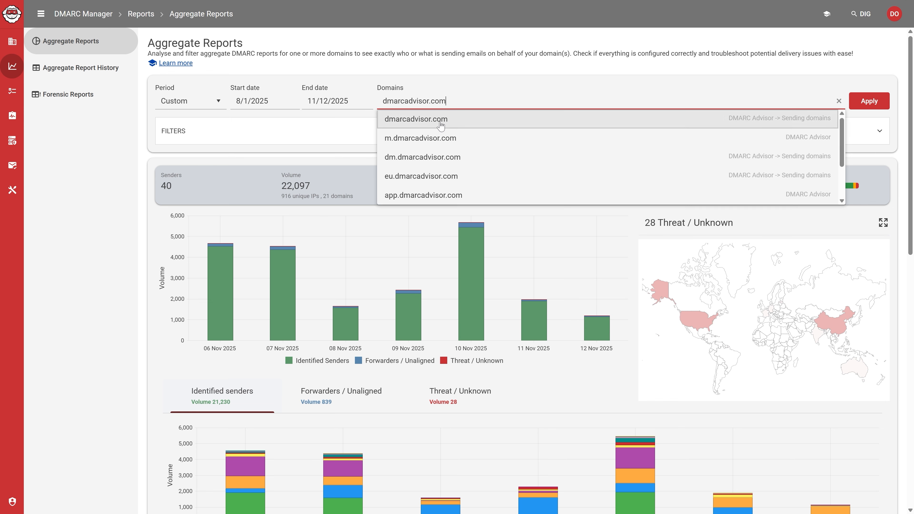
pyautogui.click(439, 122)
pyautogui.click(884, 101)
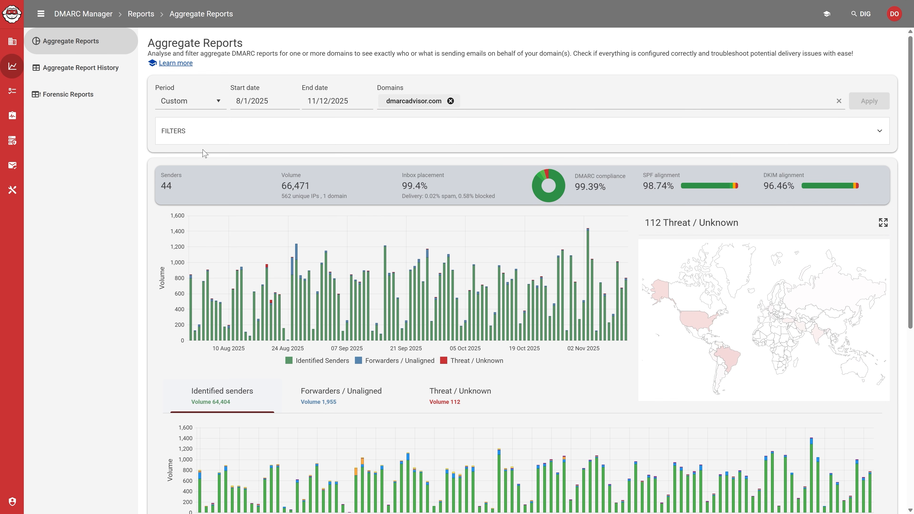
# Expand the report filters and examine the DMARC, SPF, DKIM and Other options, including the reporter field
pyautogui.click(191, 139)
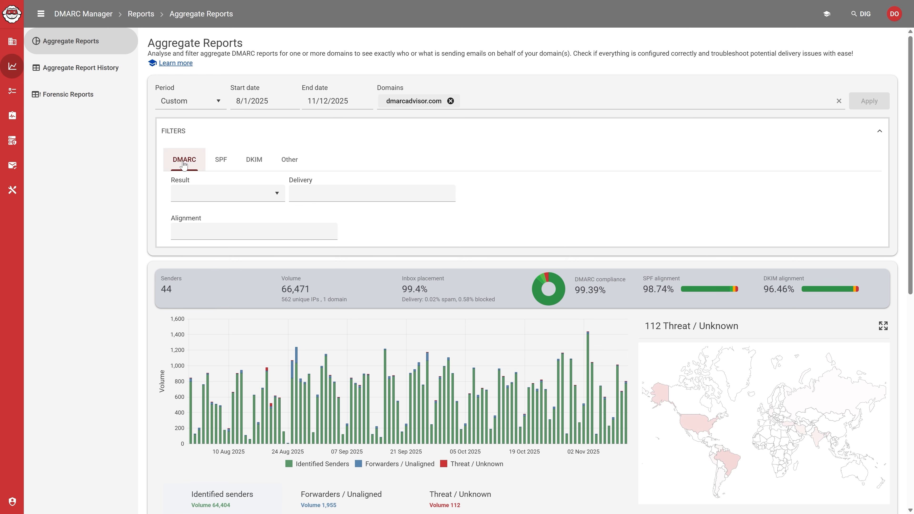
pyautogui.click(225, 170)
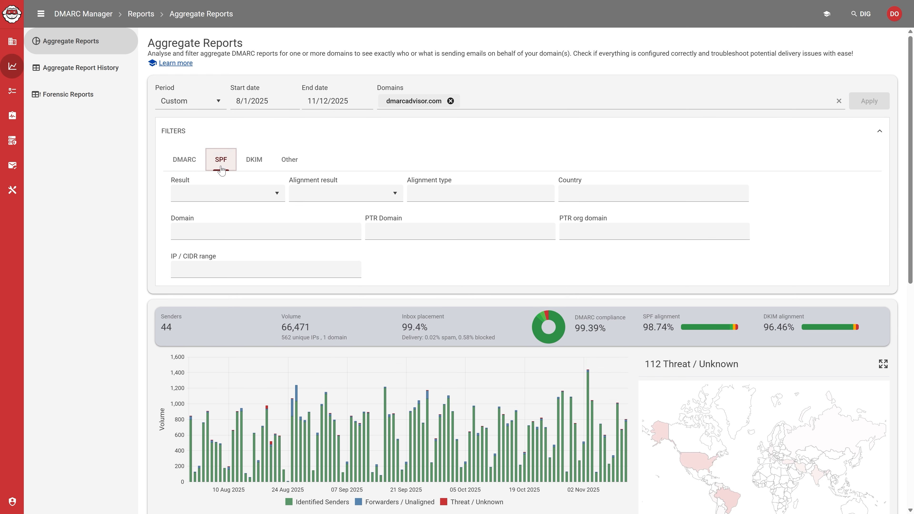
pyautogui.click(249, 167)
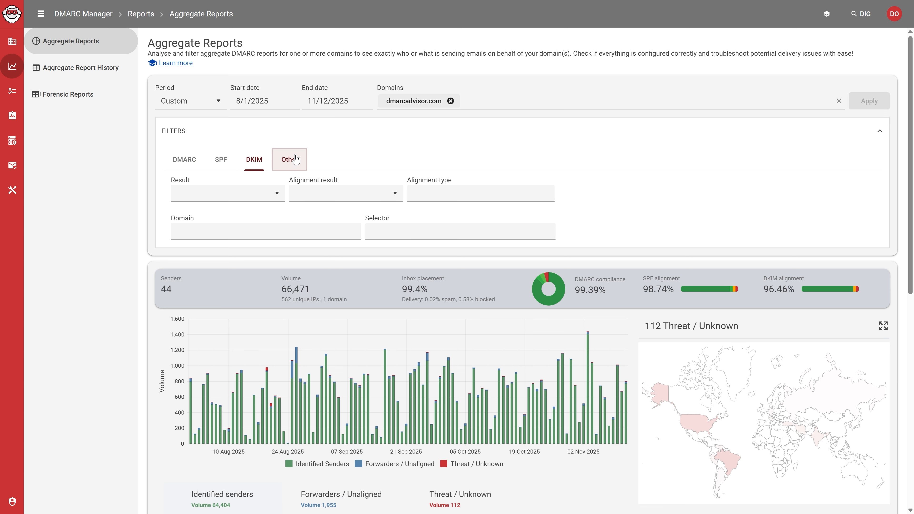
pyautogui.click(290, 160)
pyautogui.click(218, 194)
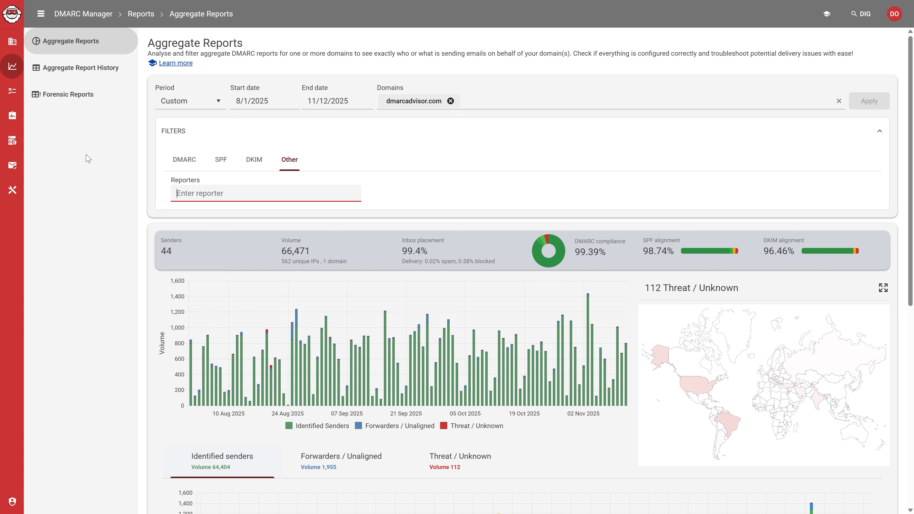
# Return to the domain overview and open the aggregate report for dmarcadvisor.com from its entry
pyautogui.click(12, 43)
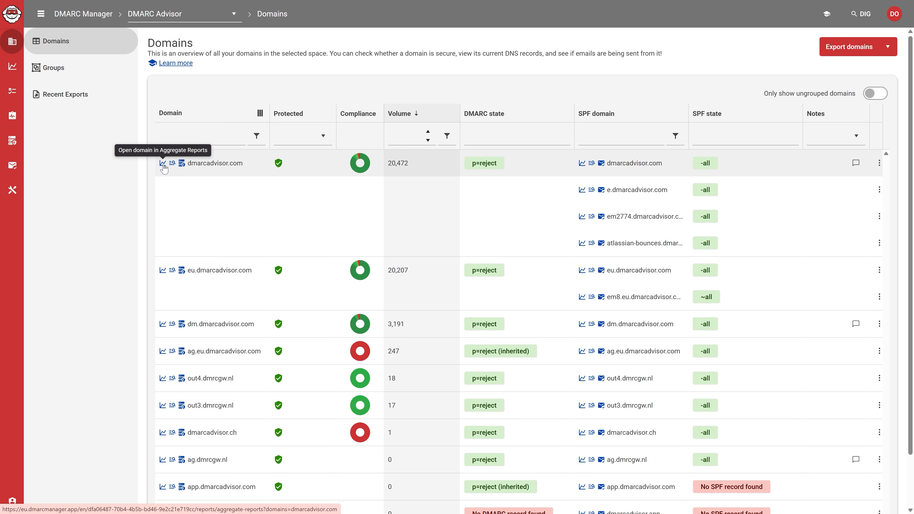
pyautogui.click(163, 164)
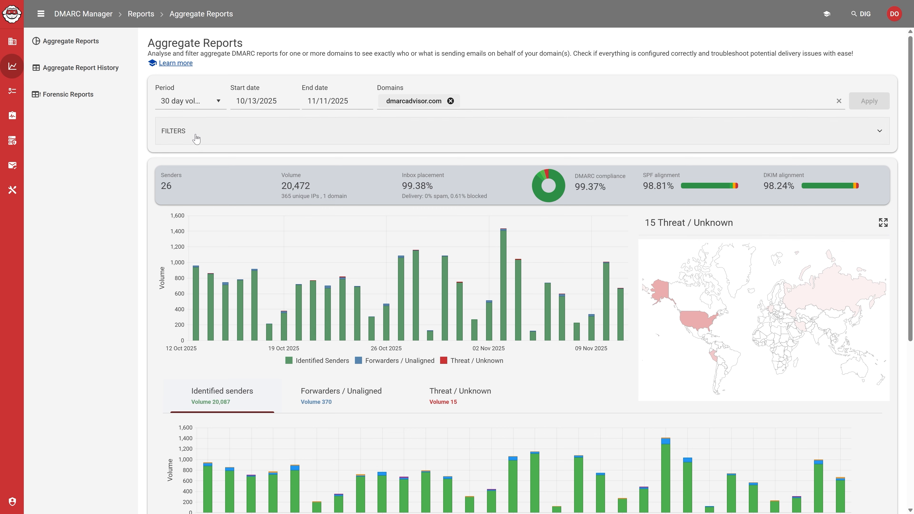
# Examine the aggregate report's summary figures, including inbox placement, the volume charts and the list of identified senders
pyautogui.scroll(-7, 253, 168)
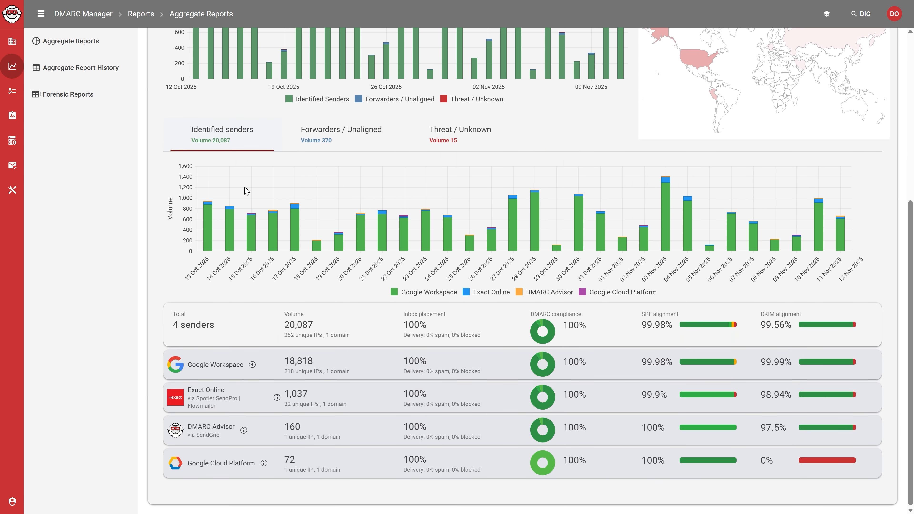
pyautogui.scroll(4, 294, 272)
pyautogui.scroll(1, 295, 272)
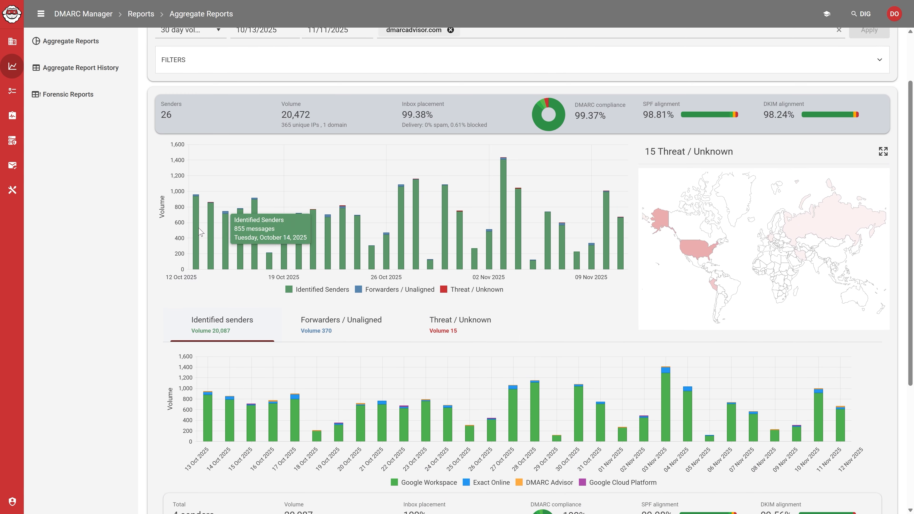
pyautogui.scroll(2, 241, 311)
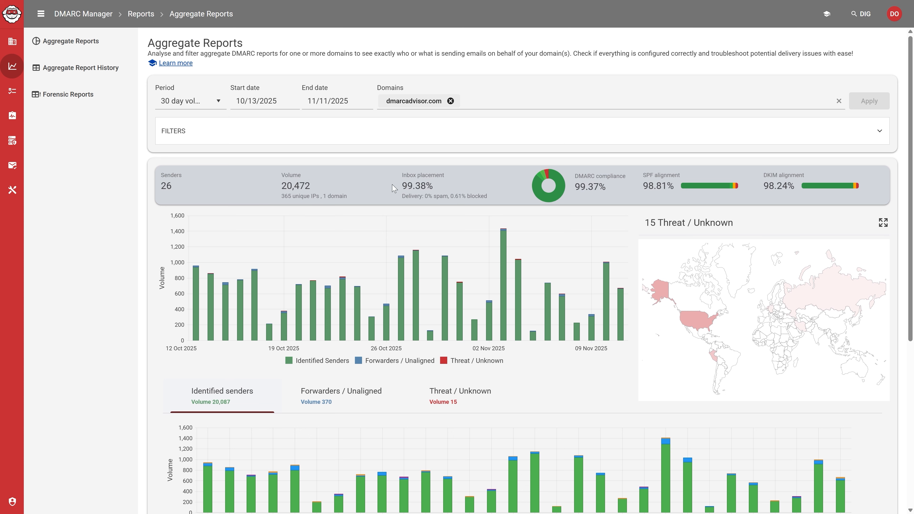
pyautogui.moveTo(441, 186)
pyautogui.mouseDown()
pyautogui.moveTo(397, 187)
pyautogui.moveTo(434, 186)
pyautogui.mouseUp()
pyautogui.scroll(-7, 778, 184)
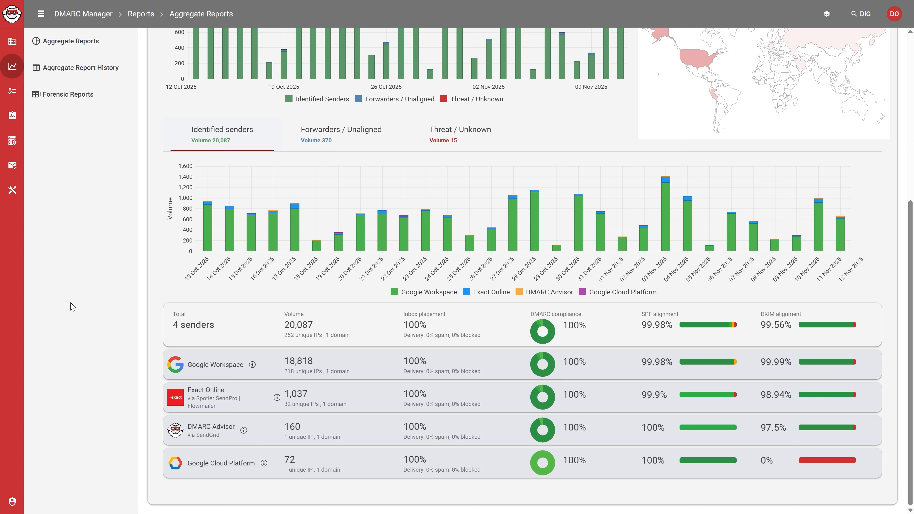
# Expand the Google Workspace sender's details, enable Expert view and examine the further columns of its table
pyautogui.click(208, 366)
pyautogui.scroll(-5, 234, 317)
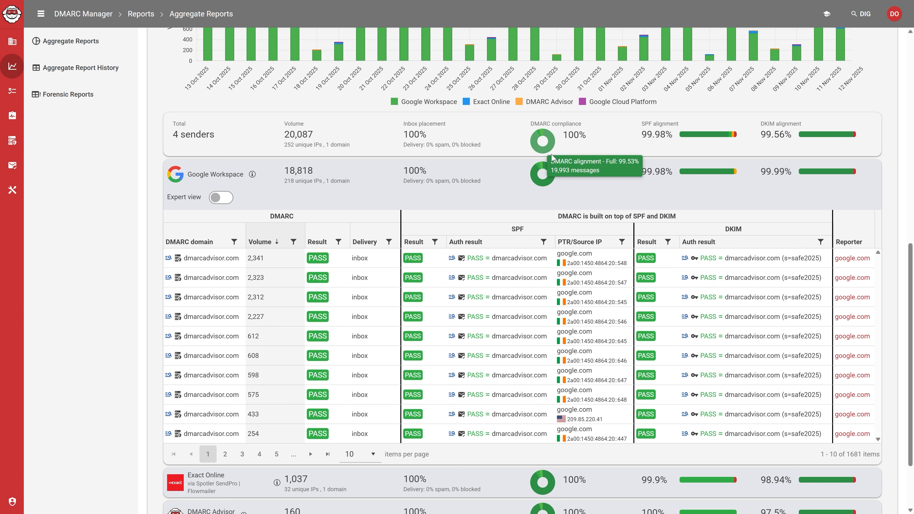
pyautogui.click(225, 200)
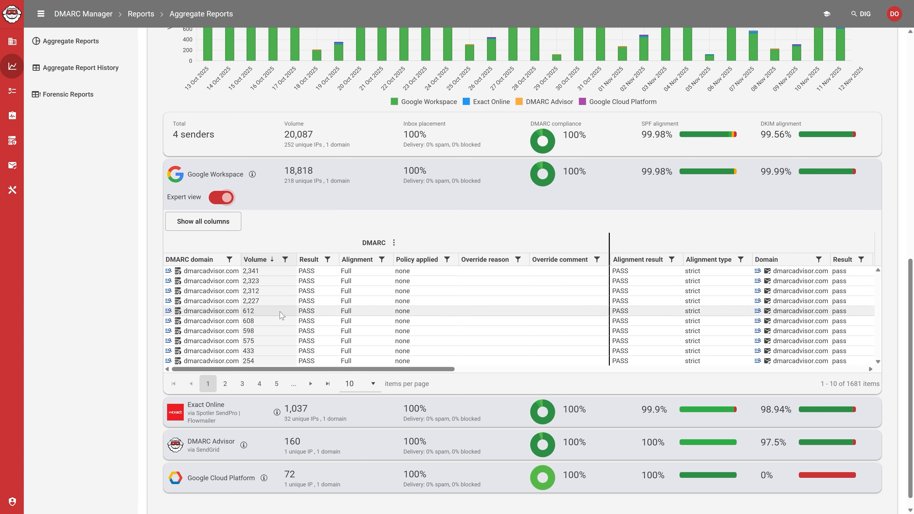
pyautogui.moveTo(312, 369); pyautogui.dragTo(532, 371)
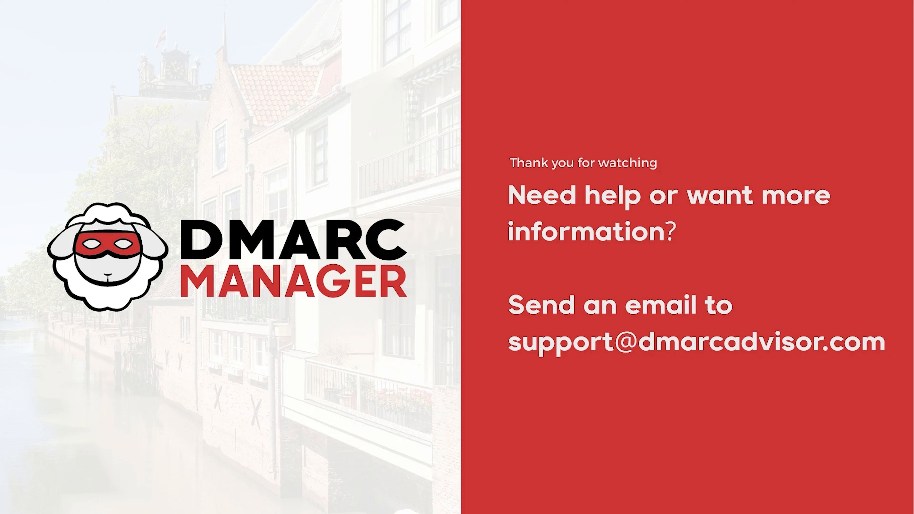